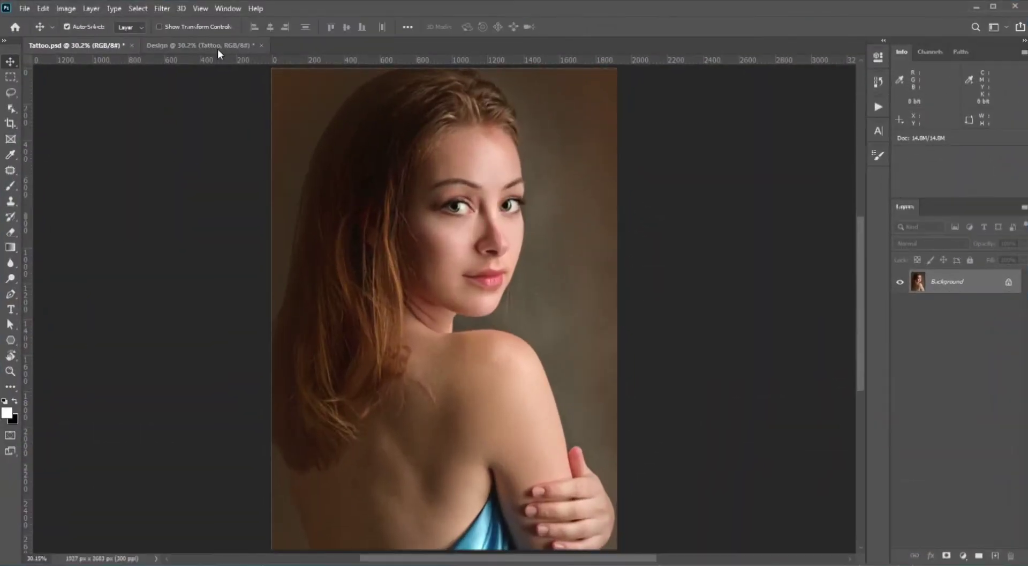
Look over the tattoo design, then darken the portrait with a Curves adjustment layer, mapping input 177 to output 145.
left_click(464, 133)
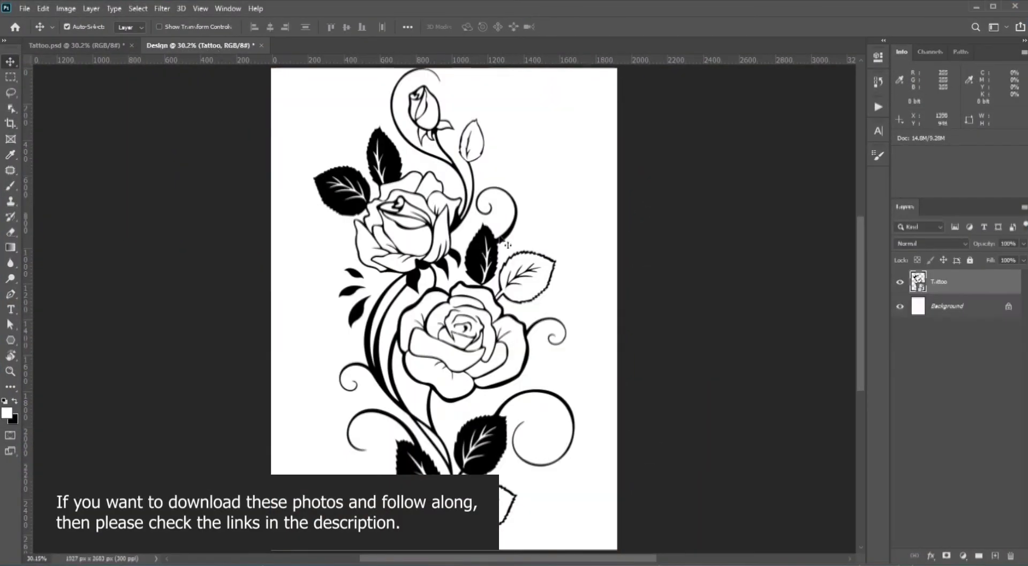
left_click(71, 46)
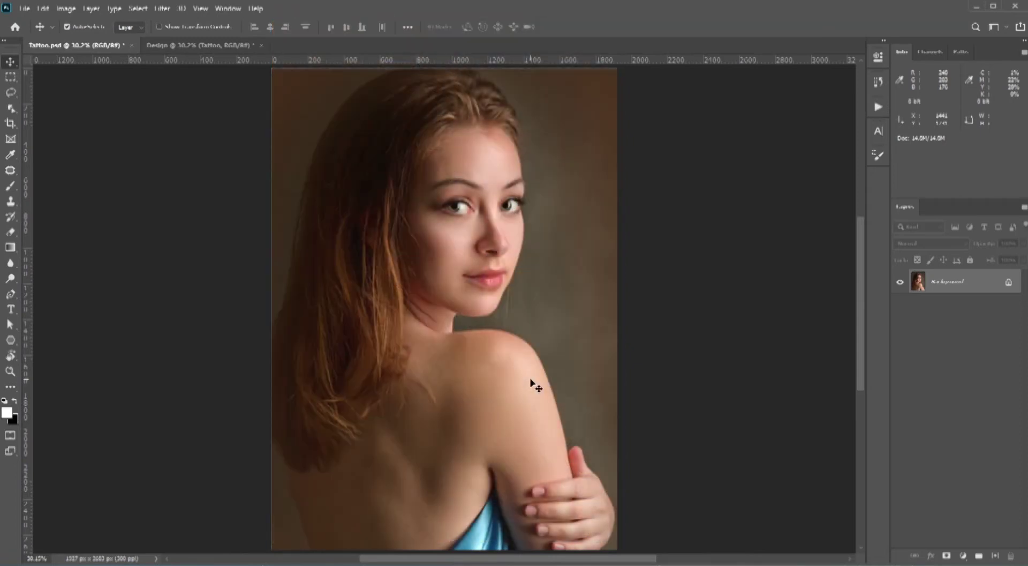
left_click(963, 555)
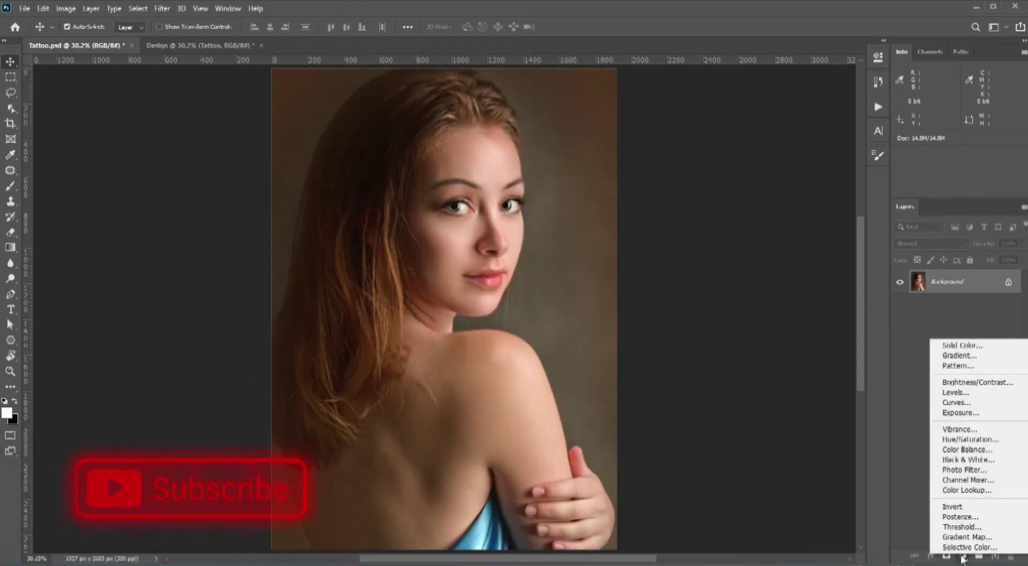
left_click(950, 402)
left_click_drag(803, 164, 811, 170)
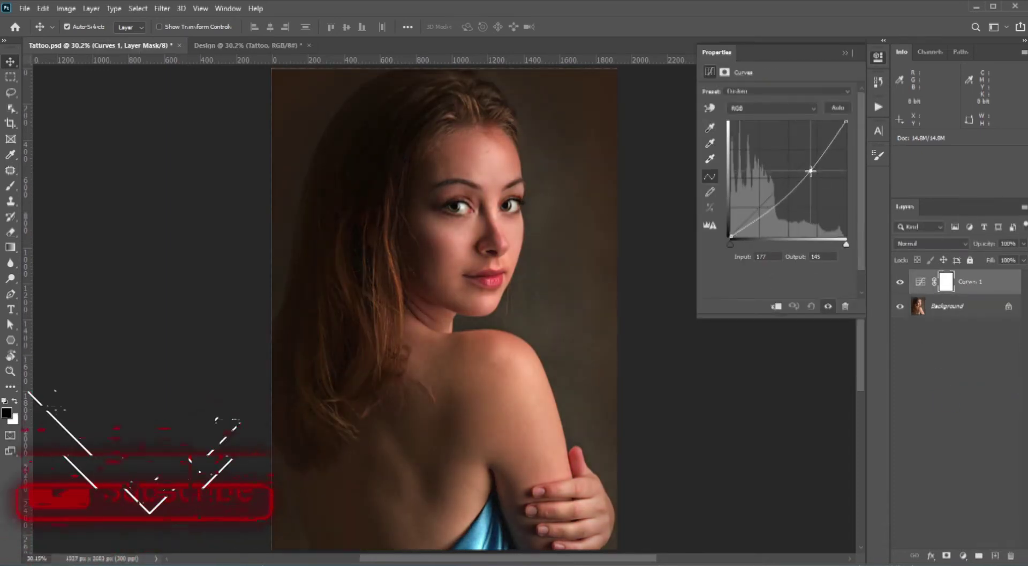
Add a Selective Color adjustment layer and set Black to +13% for the Blacks.
left_click(963, 556)
left_click(969, 545)
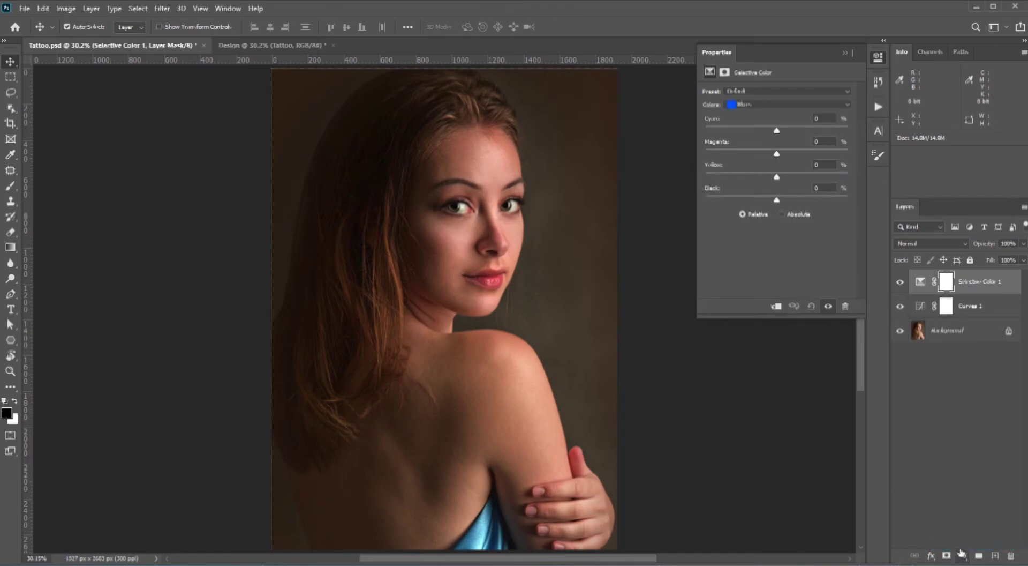
left_click(787, 104)
left_click(761, 104)
left_click(787, 103)
left_click(750, 191)
left_click_drag(777, 200, 788, 203)
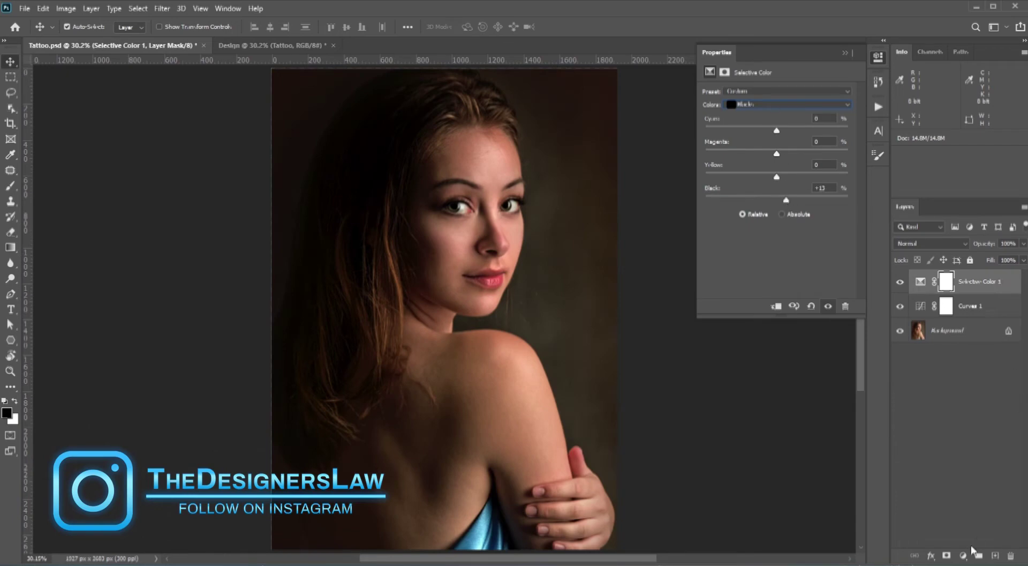
Add a Hue/Saturation adjustment layer with Saturation at -28 and collapse its settings.
left_click(962, 555)
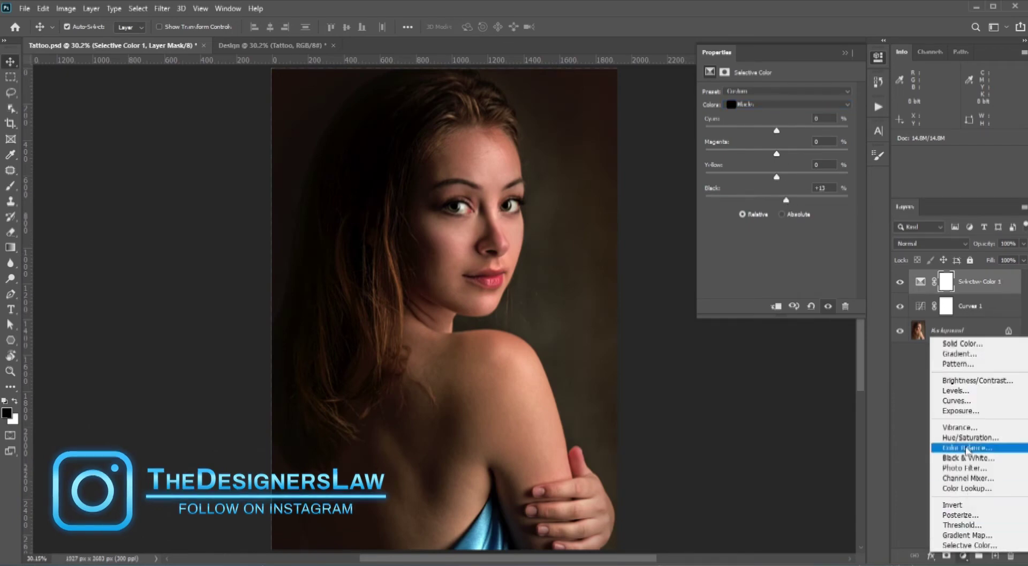
left_click(967, 438)
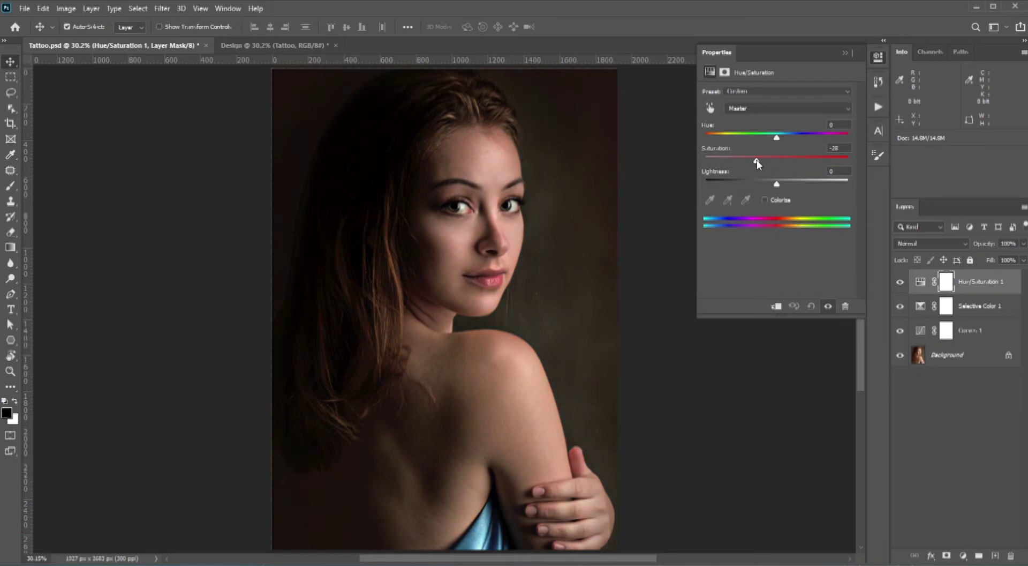
left_click(846, 53)
Bring the Tattoo layer from the Design document into Tattoo.psd, above the adjustment layers.
left_click(280, 45)
left_click(901, 306)
left_click(900, 306)
left_click_drag(951, 289, 577, 390)
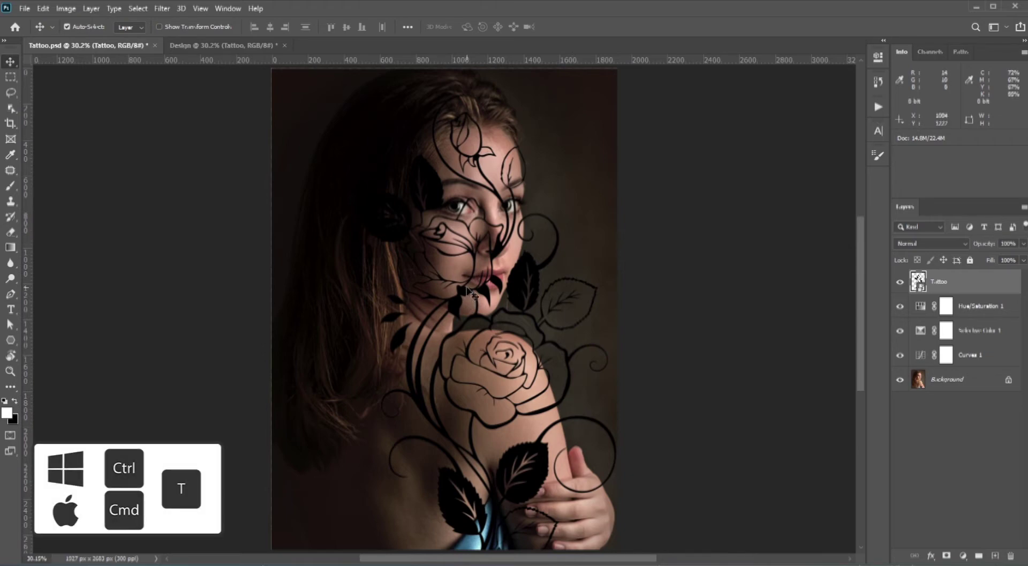
Transform the tattoo to 7.26% scale, rotate it about -14.8°, and place it on the woman's upper arm.
key("ctrl+t")
left_click_drag(355, 94, 432, 237)
left_click_drag(489, 393, 538, 477)
left_click_drag(600, 528, 599, 497)
left_click_drag(551, 451, 529, 411)
scroll(547, 453, "up", 4)
left_click_drag(559, 214, 549, 211)
left_click_drag(540, 222, 535, 239)
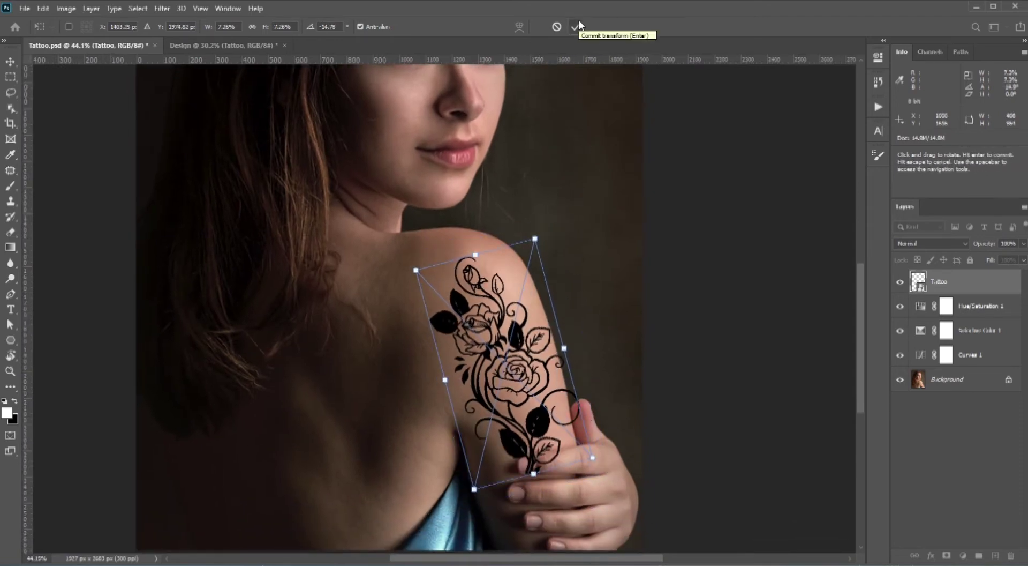
left_click(579, 24)
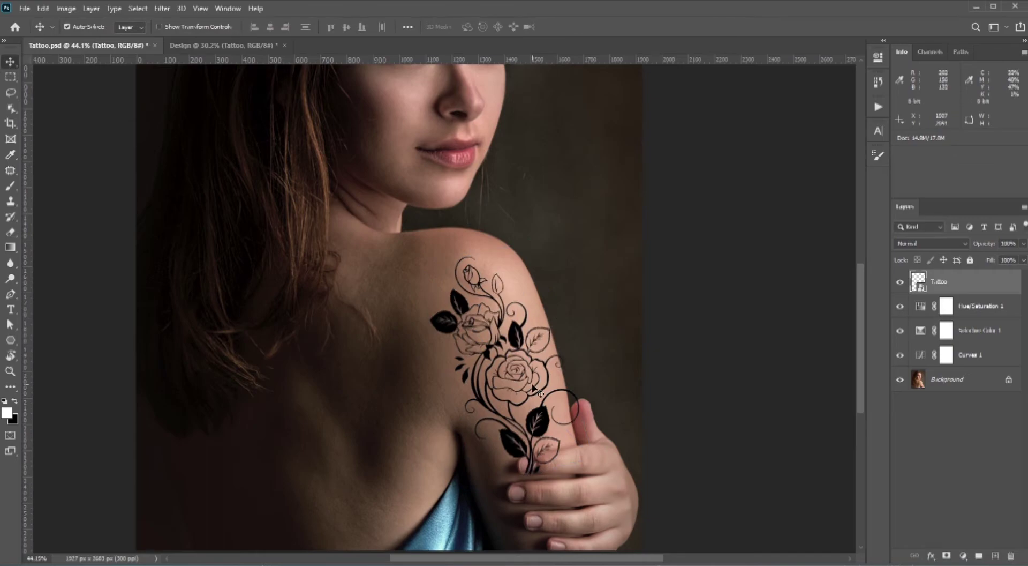
Open the Tattoo layer in Liquify with brush pressure 15 and use only the Background layer as the backdrop, in Behind mode.
scroll(534, 387, "up", 3)
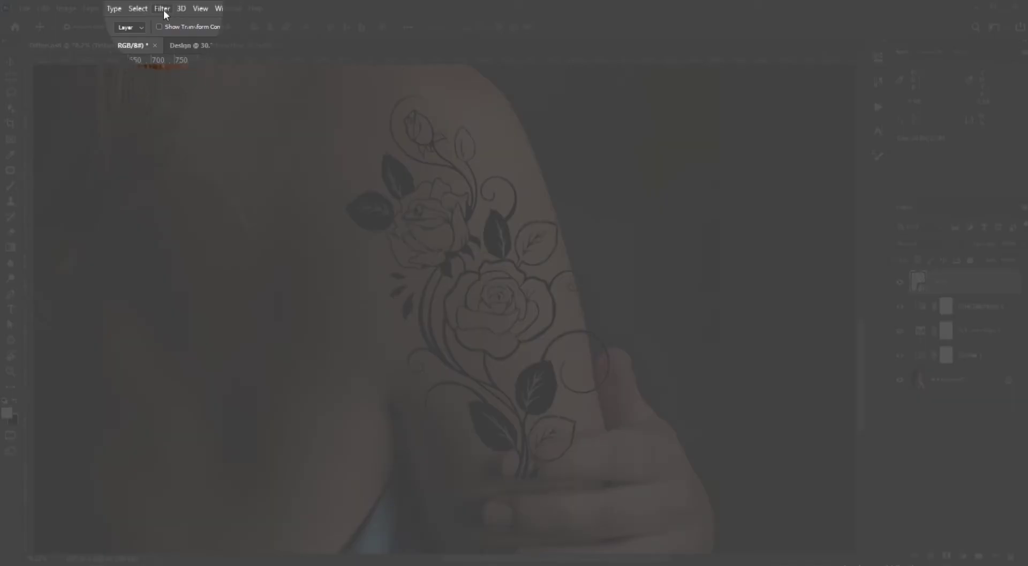
left_click(163, 9)
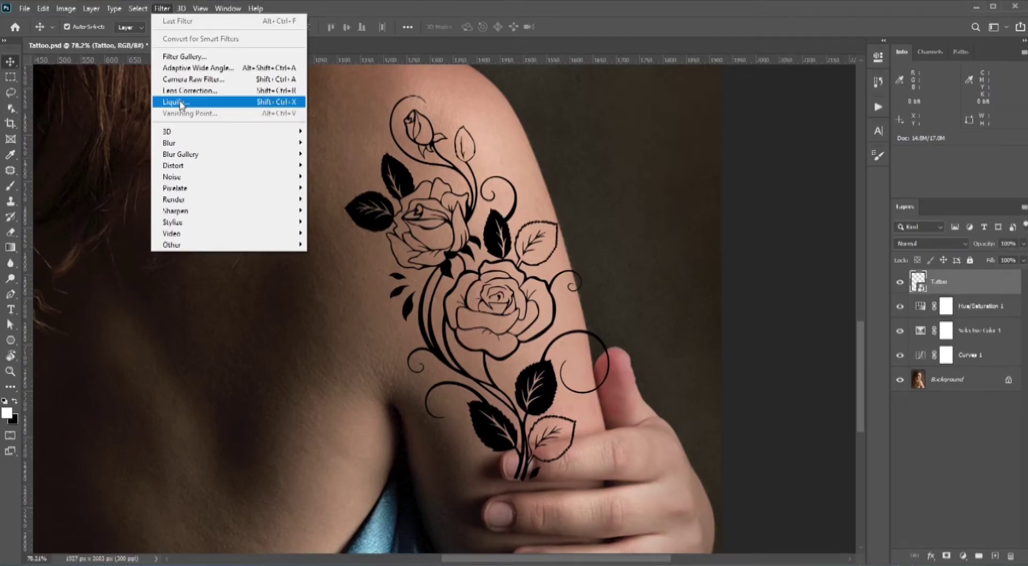
left_click(181, 104)
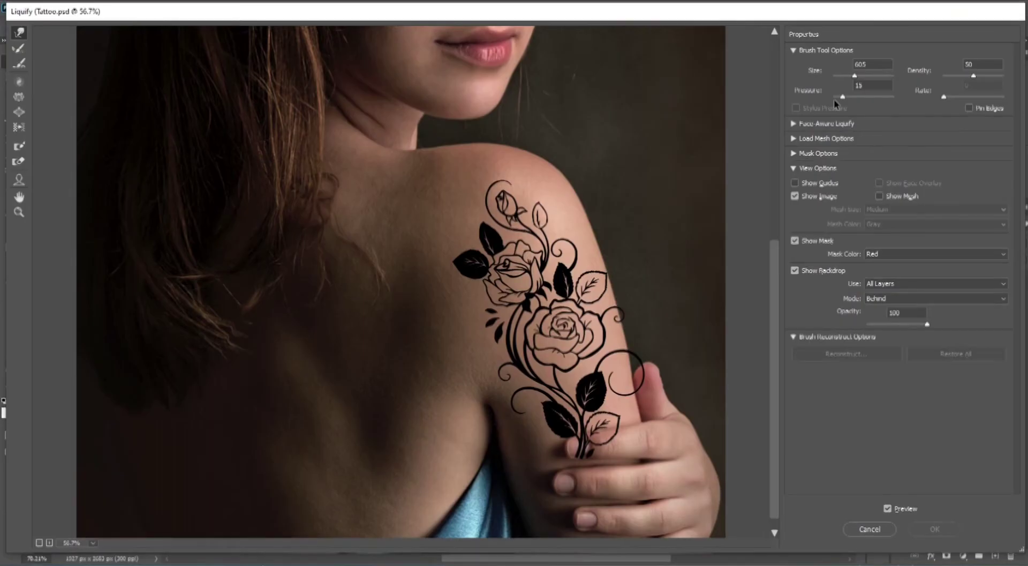
mouse_move(639, 344)
left_mouse_down()
mouse_move(588, 347)
mouse_move(649, 357)
mouse_move(627, 359)
left_mouse_up()
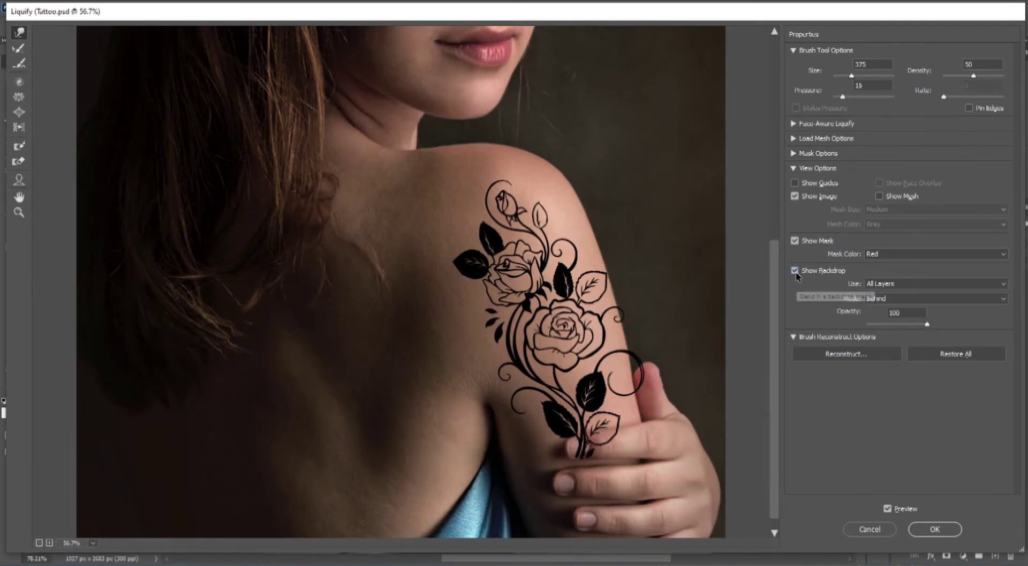
left_click(886, 299)
left_click(935, 283)
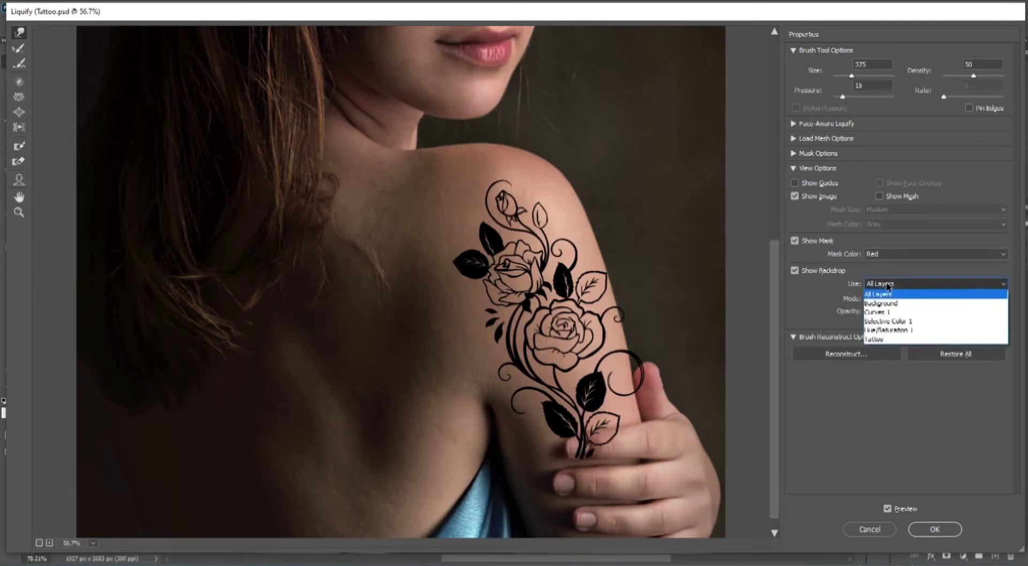
left_click(884, 303)
Warp the tattoo's outer curls, roses and leaves to follow the arm's contour, resizing the brush as needed, and apply Liquify.
left_click(628, 375)
mouse_move(621, 374)
left_mouse_down()
mouse_move(610, 375)
mouse_move(626, 369)
left_mouse_up()
right_click(628, 375, "alt")
left_click_drag(530, 403, 540, 402)
right_click(591, 322, "alt")
mouse_move(605, 323)
left_mouse_down()
mouse_move(591, 322)
mouse_move(602, 298)
left_mouse_up()
left_click_drag(457, 321, 462, 320)
left_click_drag(456, 267, 450, 265)
left_click_drag(618, 253, 611, 257)
right_click(609, 262, "alt")
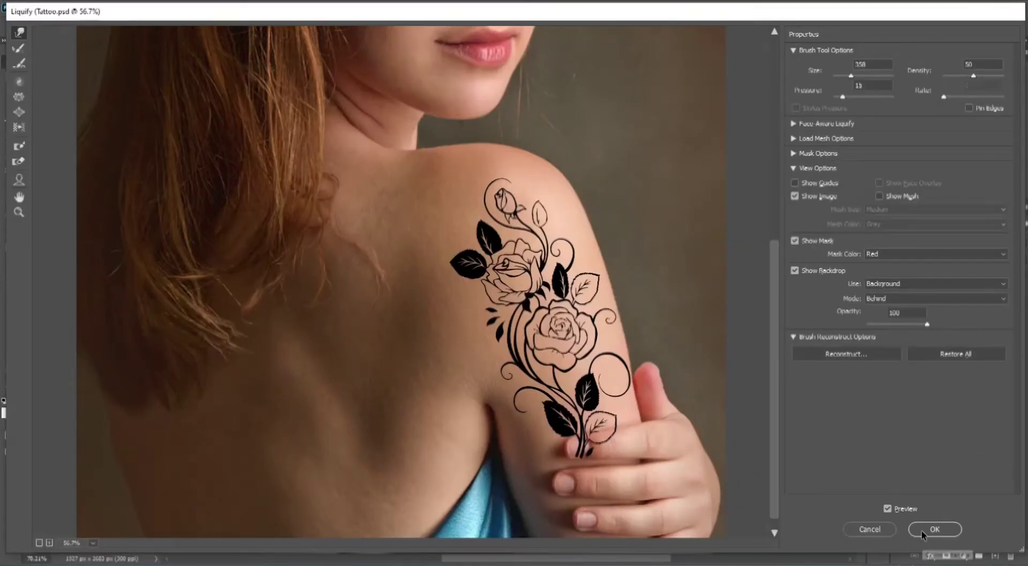
left_click(921, 530)
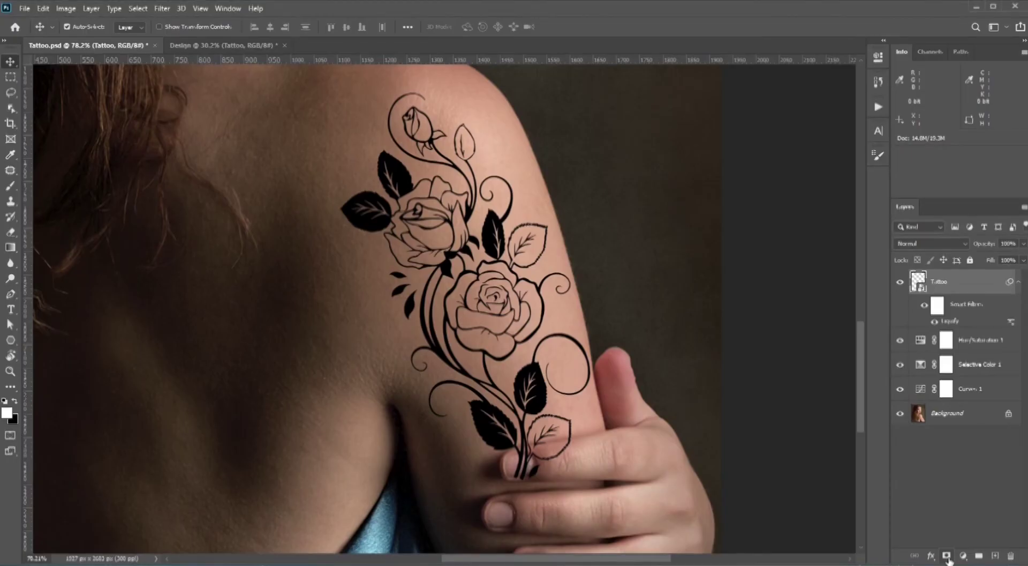
Add a layer mask to the Tattoo layer and paint black with a small brush to hide the design over the fingers.
left_click(947, 555)
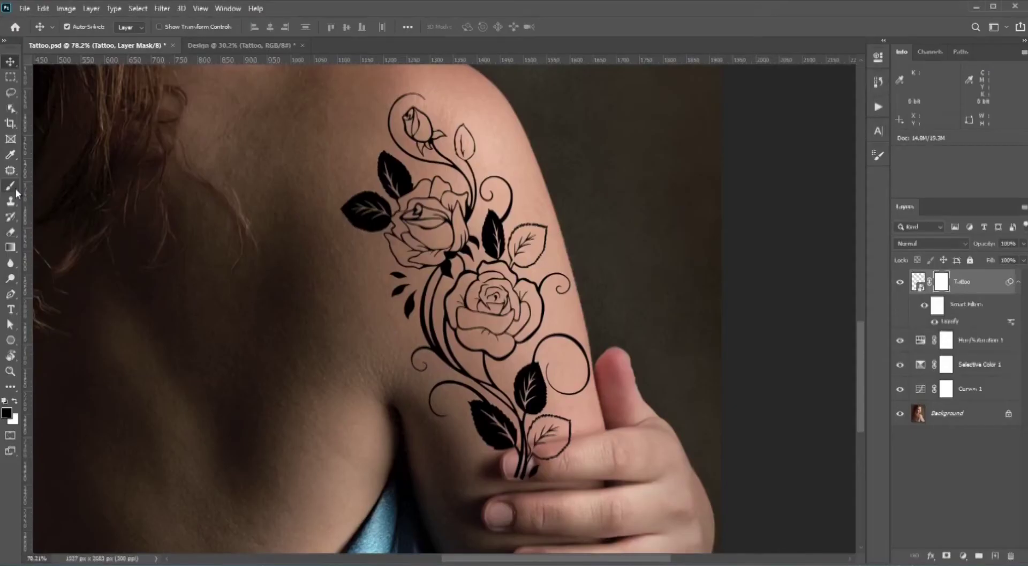
left_click(15, 188)
scroll(537, 470, "up", 6)
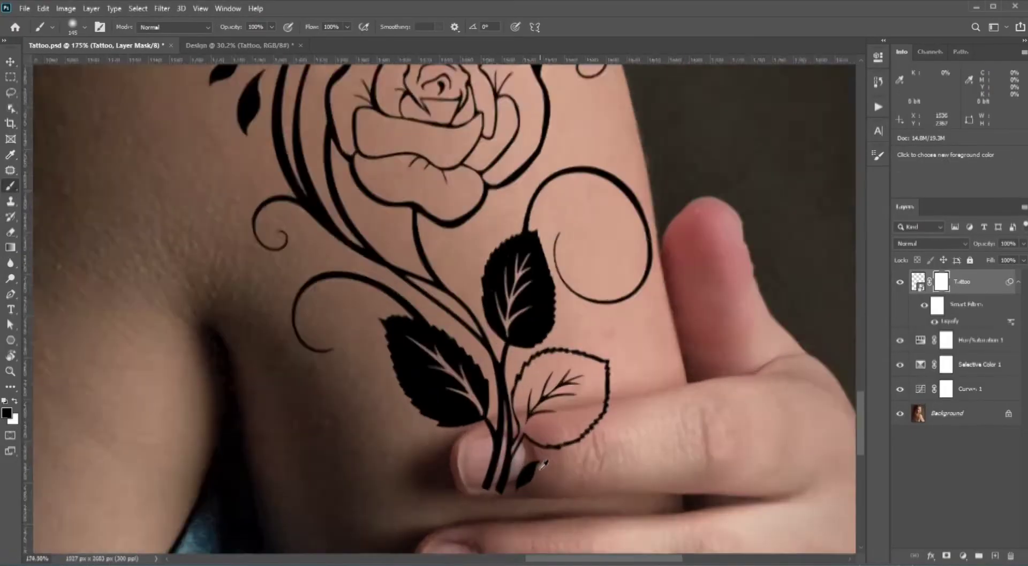
mouse_move(551, 478)
left_mouse_down()
mouse_move(544, 376)
mouse_move(480, 392)
left_mouse_up()
mouse_move(557, 384)
left_mouse_down()
mouse_move(529, 387)
mouse_move(557, 347)
mouse_move(611, 324)
mouse_move(621, 288)
left_mouse_up()
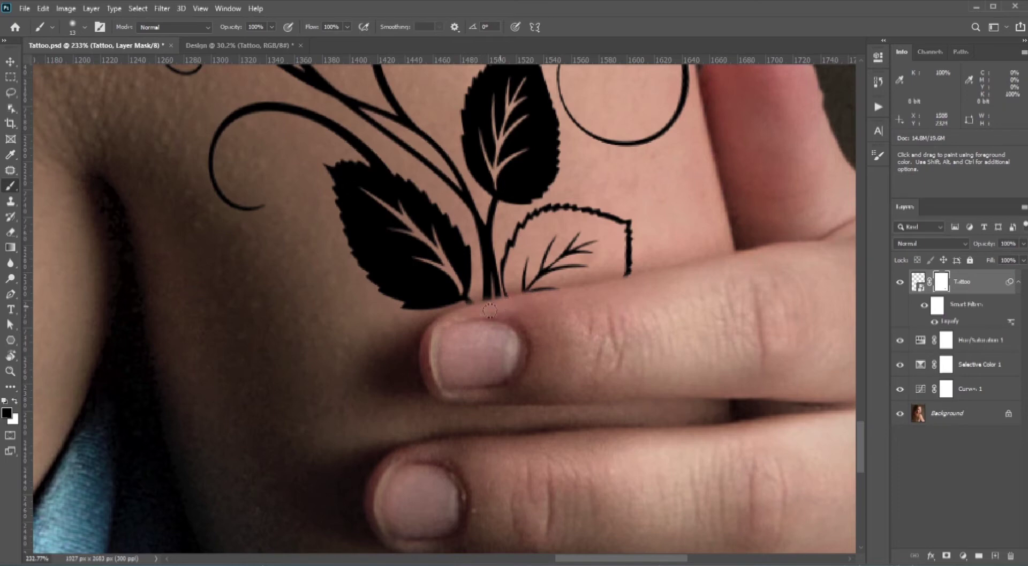
scroll(571, 298, "down", 5)
mouse_move(533, 348)
left_mouse_down()
mouse_move(536, 369)
mouse_move(547, 353)
left_mouse_up()
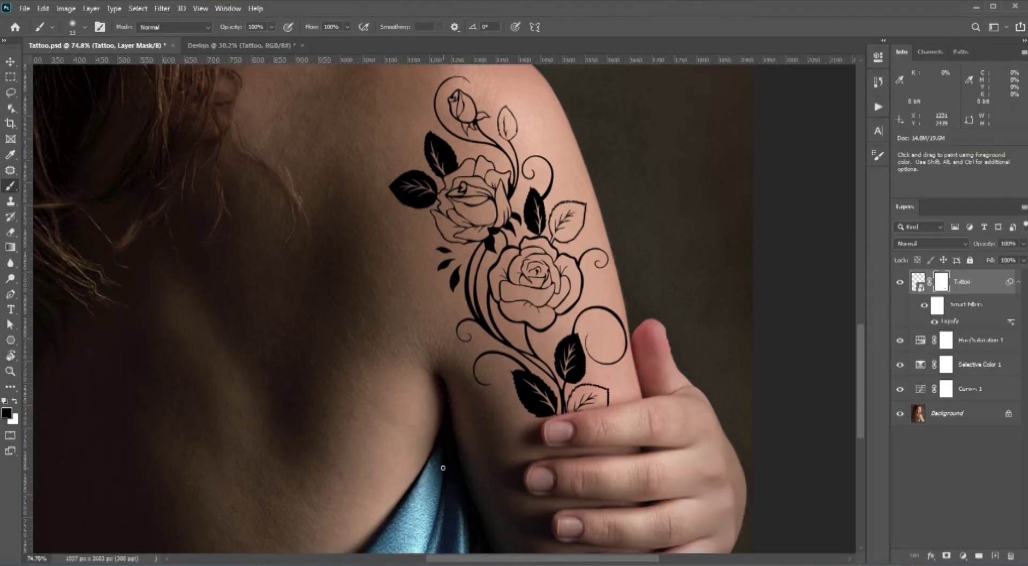
key("v")
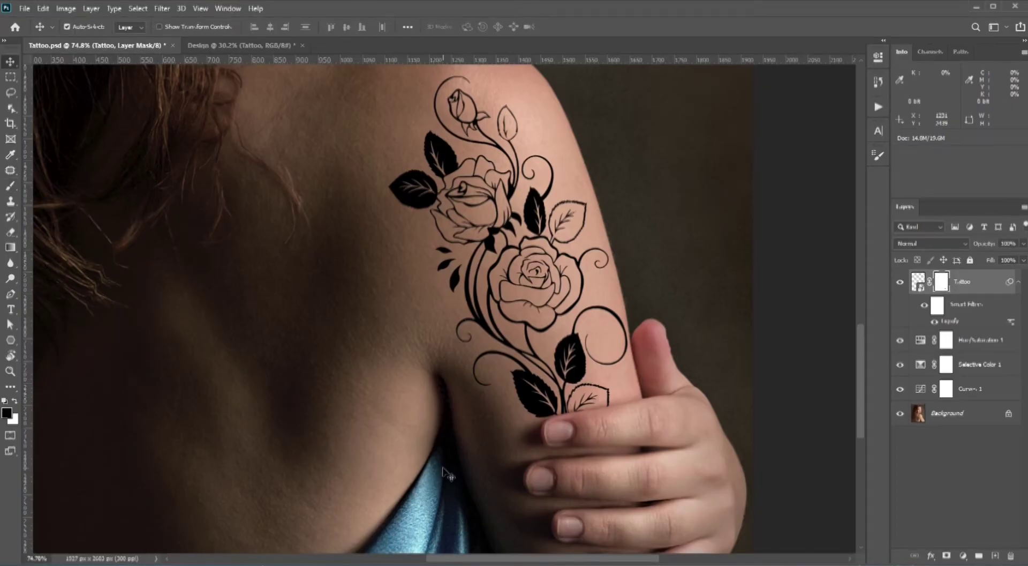
Apply a slight Gaussian Blur to the Tattoo layer to soften its edges.
left_click(166, 9)
mouse_move(179, 144)
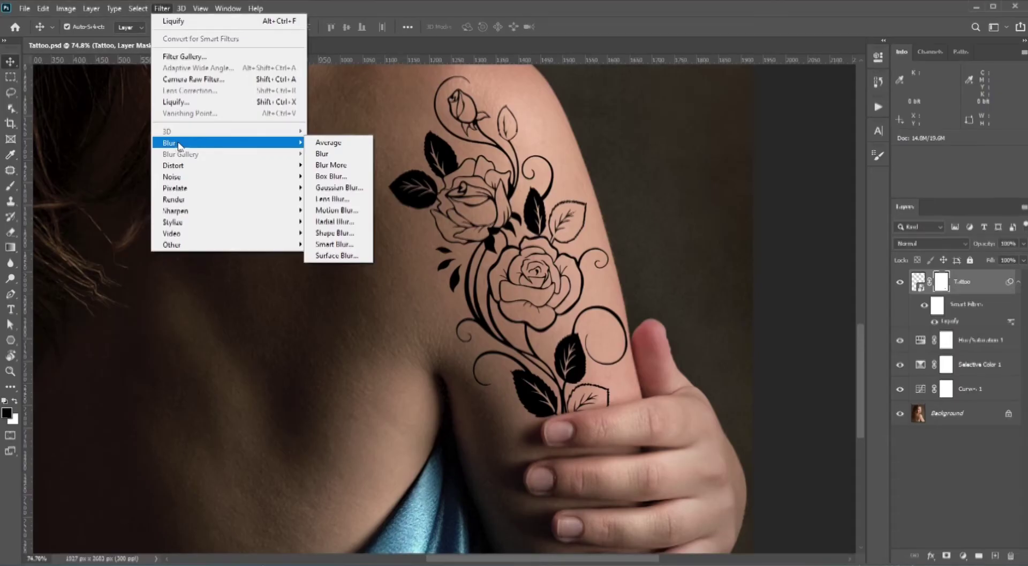
left_click(339, 187)
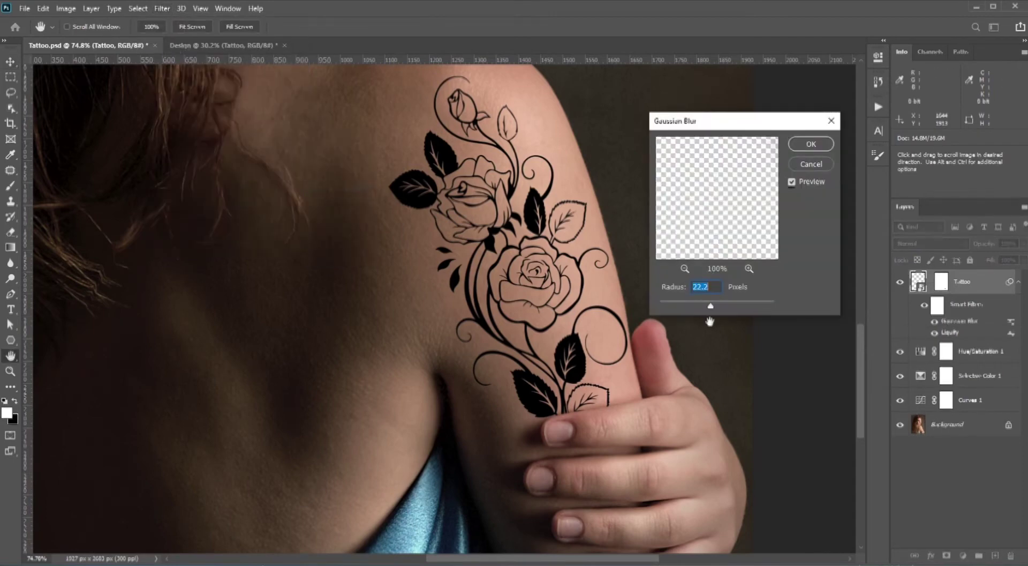
left_click_drag(697, 304, 664, 307)
left_click(809, 145)
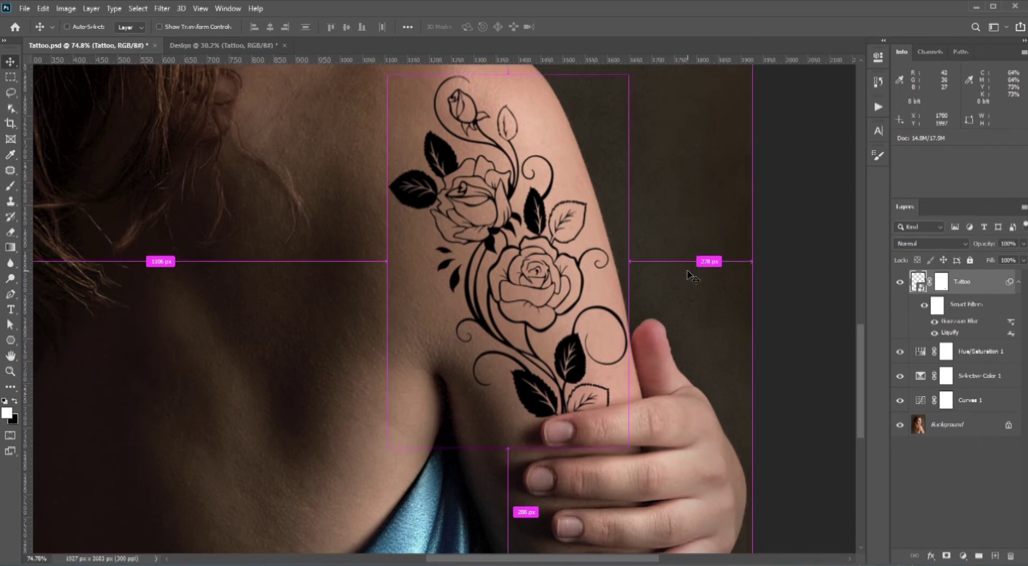
In the Tattoo layer's Blend If options, split the Underlying Layer highlight slider and lower its darker half toward the midtones.
key("ctrl+0")
scroll(544, 442, "up", 5)
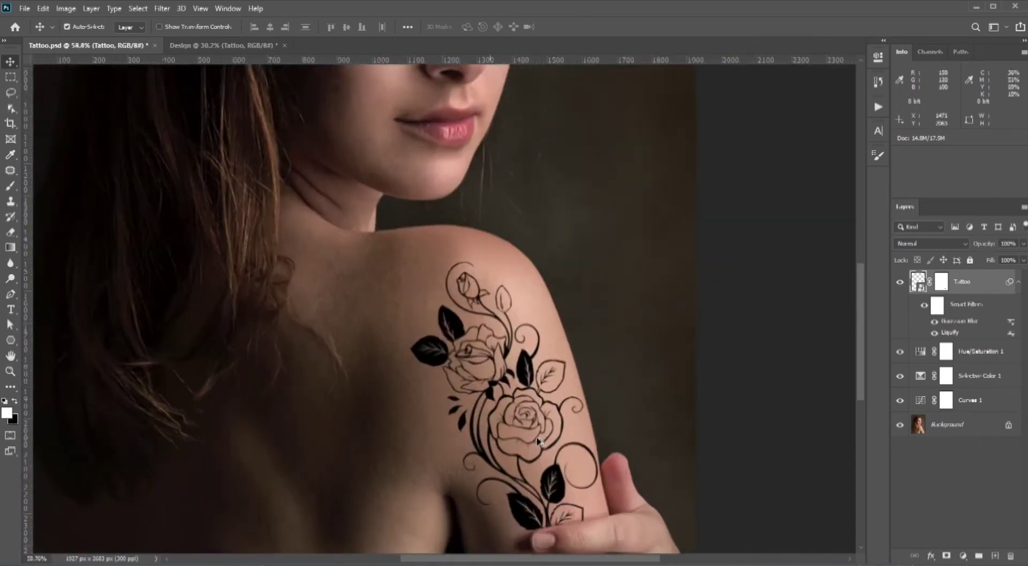
scroll(549, 347, "up", 3)
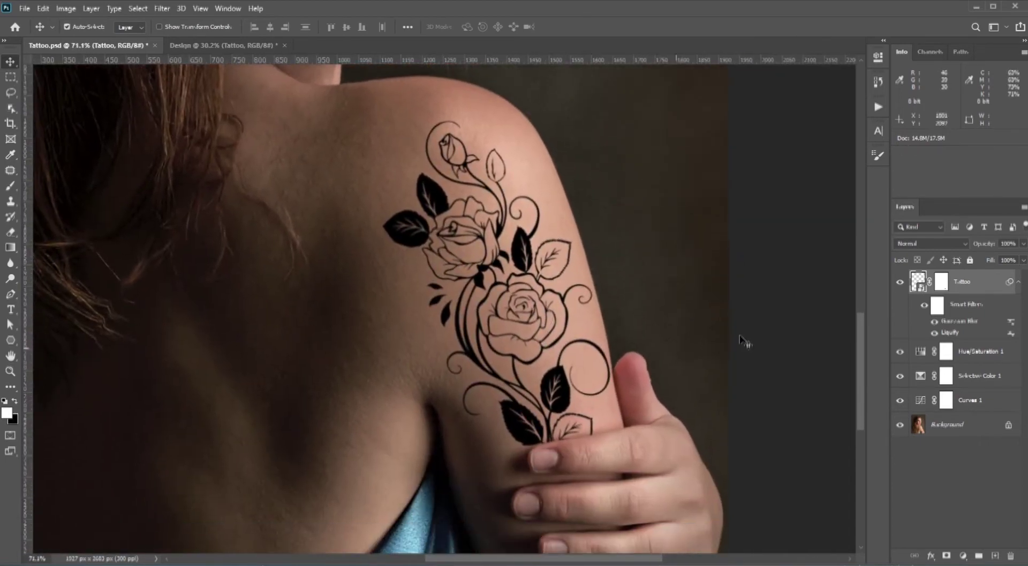
double_click(990, 285)
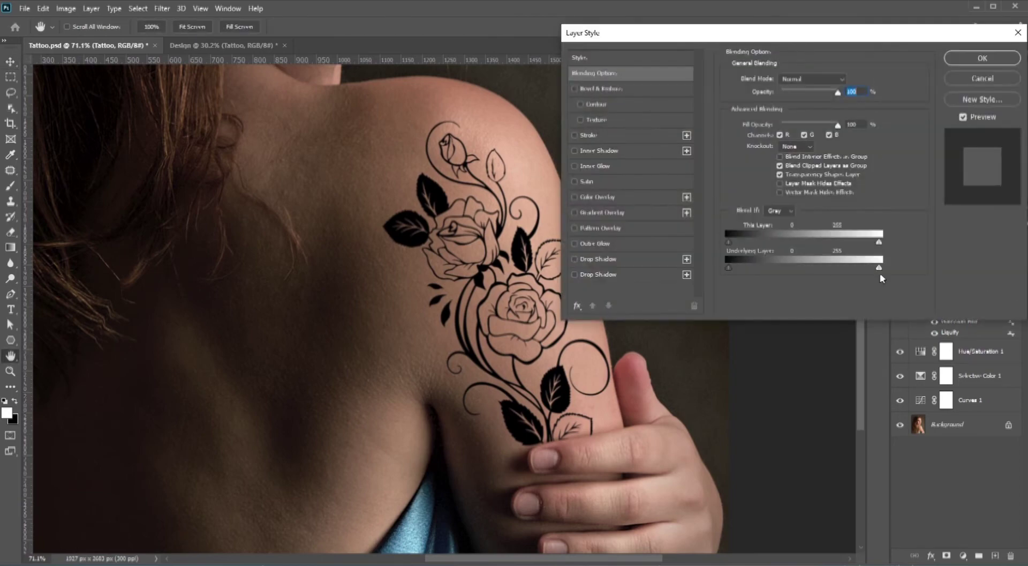
left_click_drag(696, 78, 718, 35)
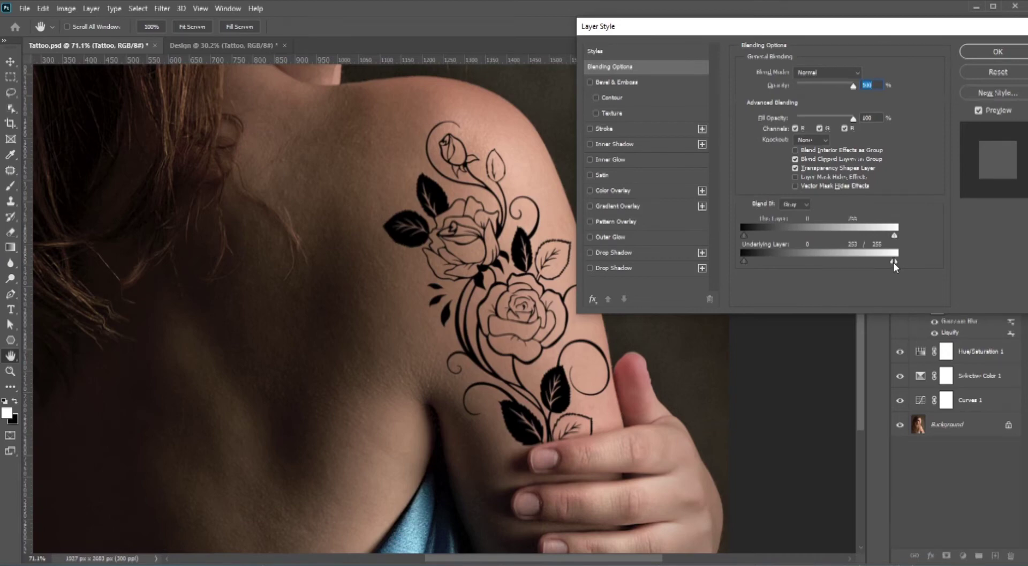
left_click_drag(892, 262, 819, 261)
left_click_drag(634, 27, 662, 34)
key("Return")
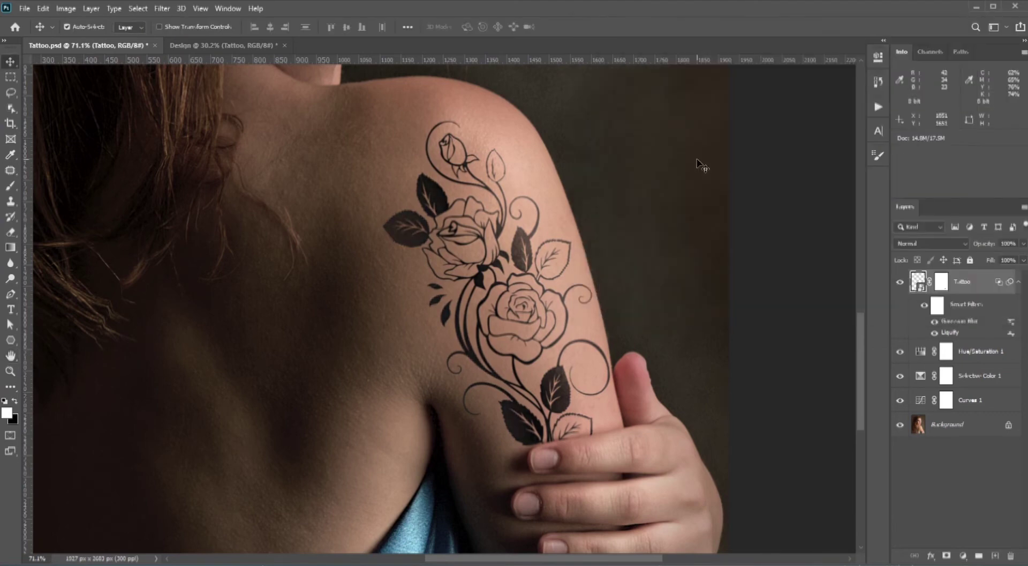
In the Tattoo layer's Blend If options, restore the Underlying Layer highlight slider to full white.
key("ctrl+0")
scroll(535, 430, "up", 10)
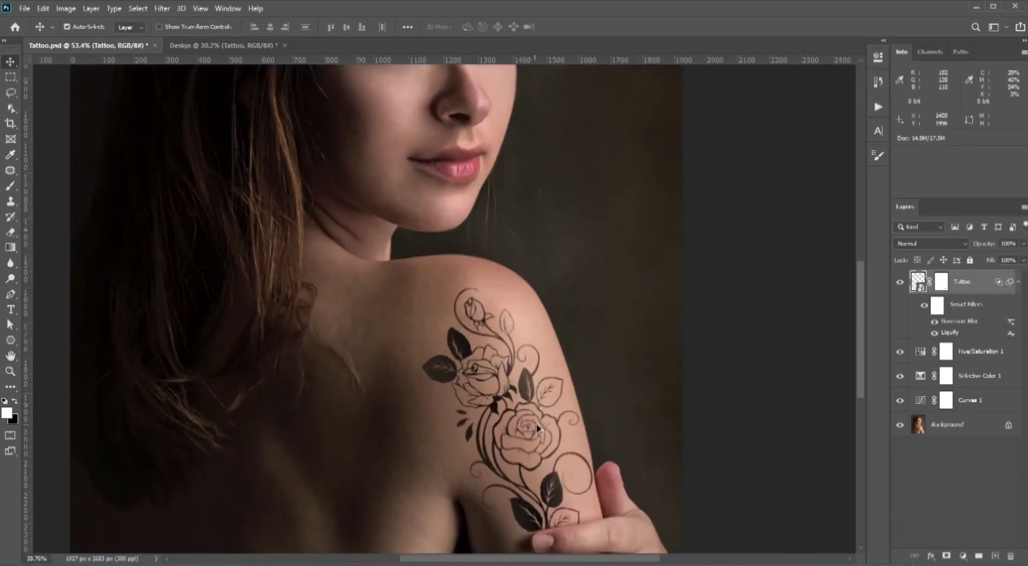
key("space")
left_click_drag(557, 476, 562, 350)
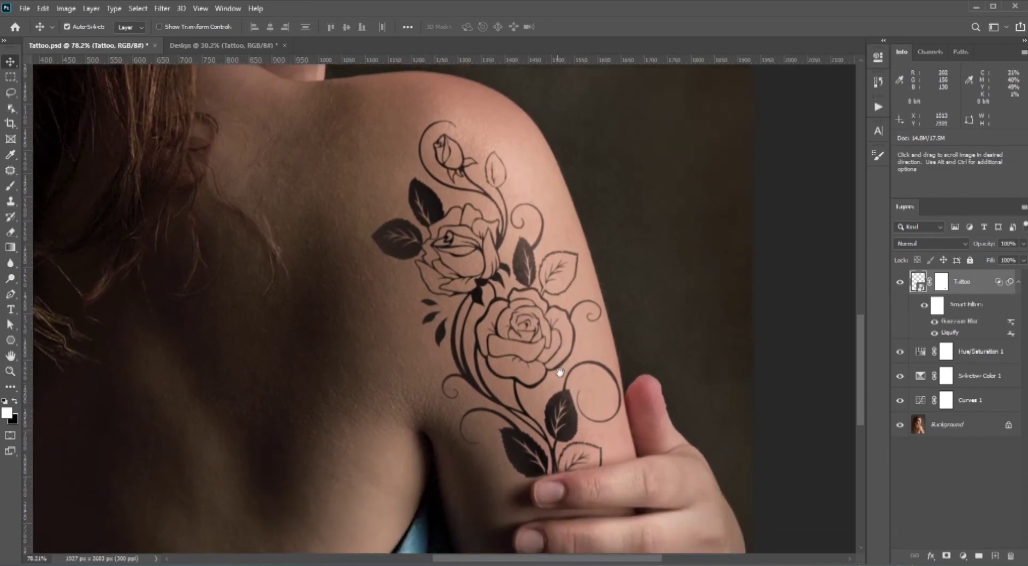
double_click(975, 283)
left_click_drag(800, 268, 883, 269)
left_click_drag(809, 268, 663, 258)
Give the Tattoo layer a cyan 1eddff Color Overlay and a light cyan Outer Glow with 20% opacity, 17% spread and 10 px size.
left_click(626, 202)
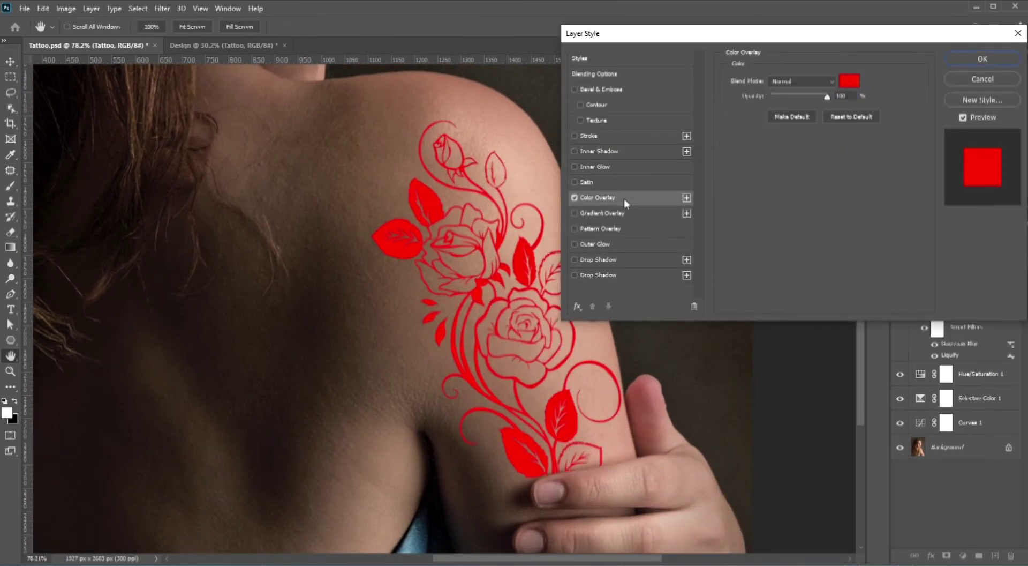
left_click(844, 86)
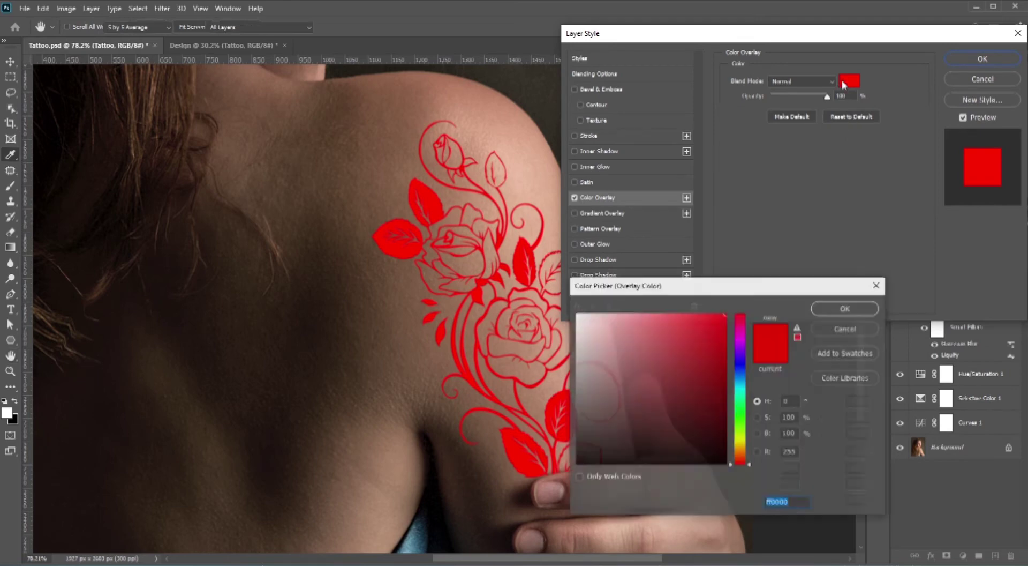
left_click(743, 384)
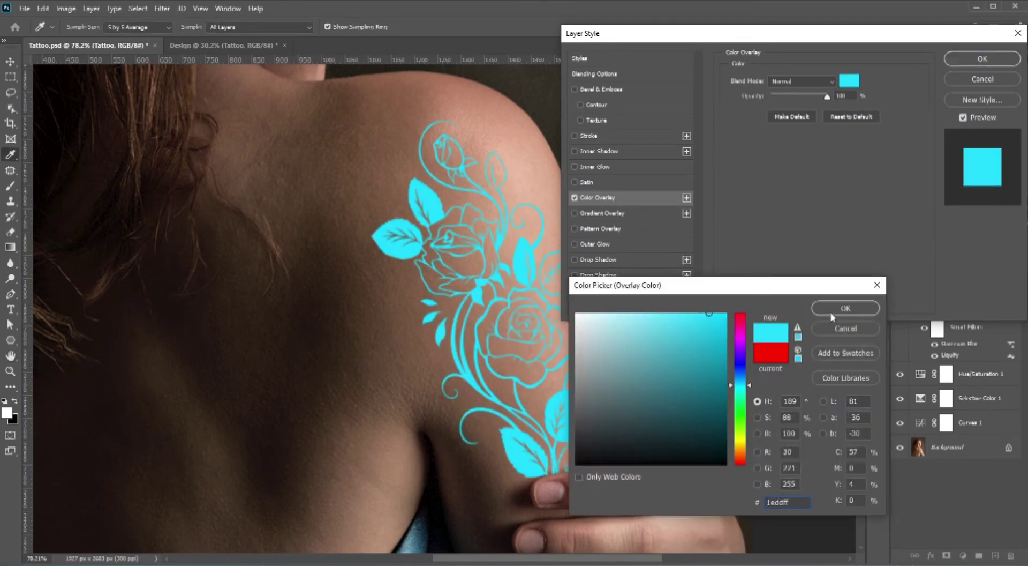
left_click(844, 309)
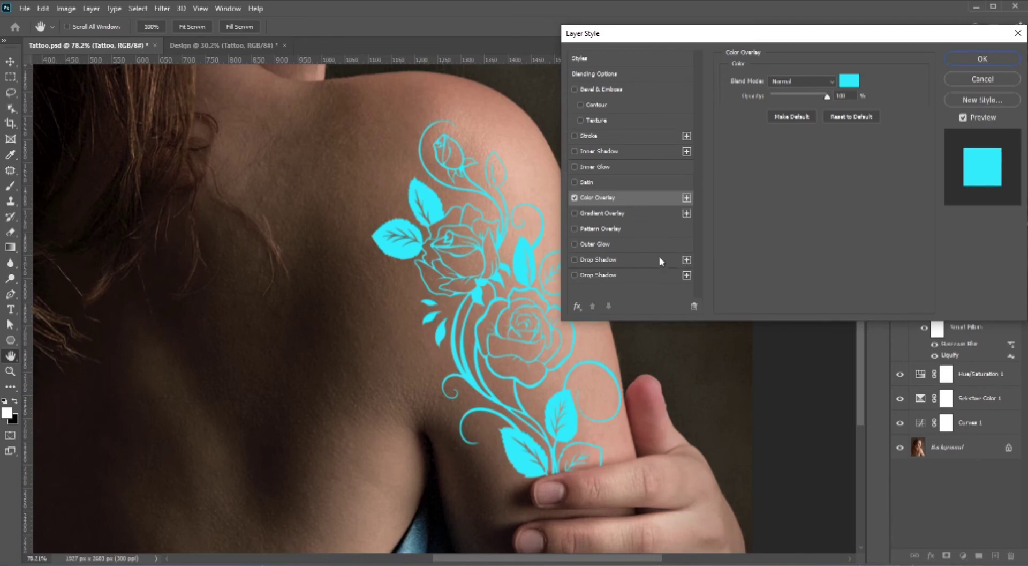
left_click(610, 244)
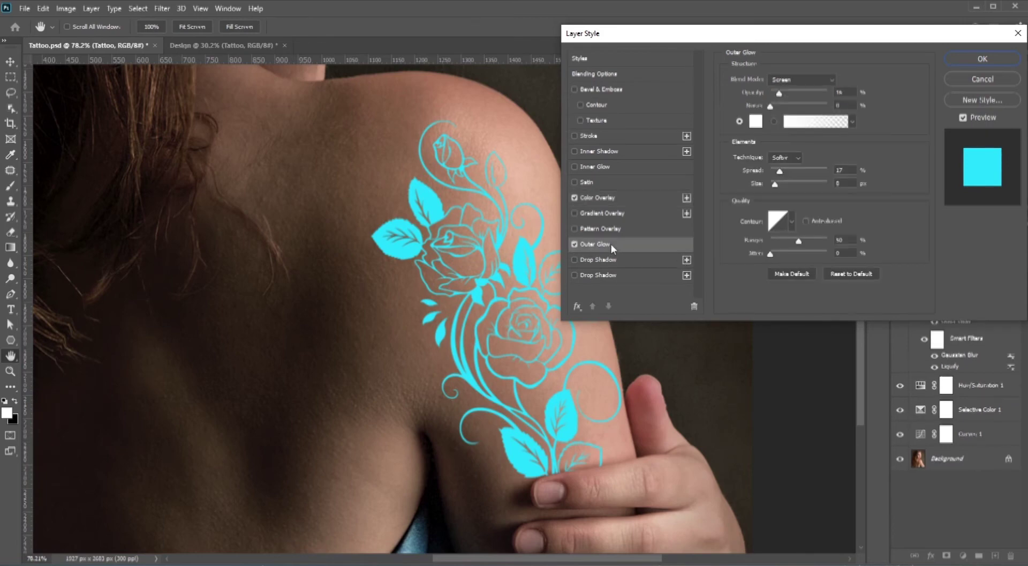
left_click(756, 121)
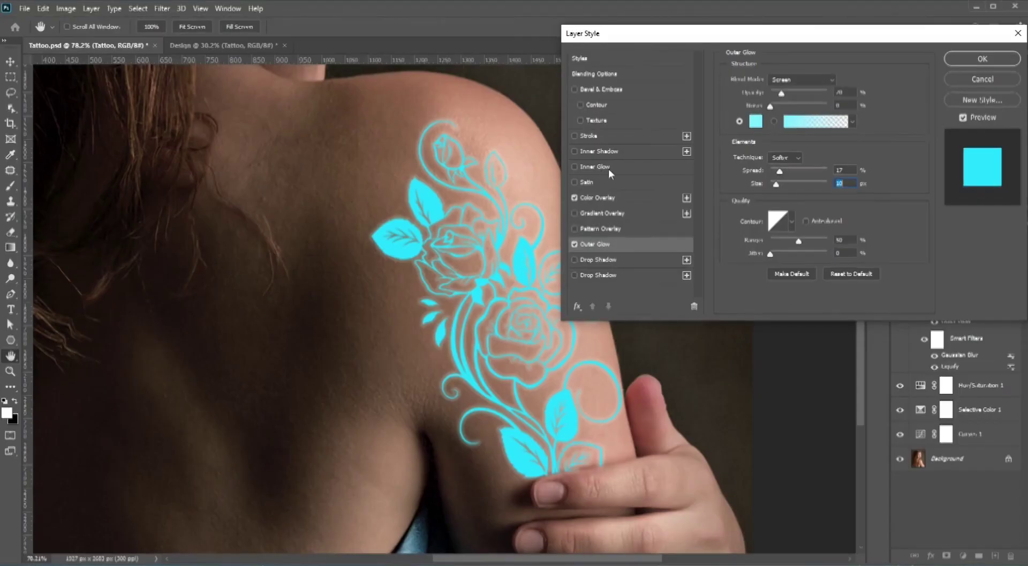
Add a cyan Inner Glow in Linear Dodge (Add) mode with 21% opacity and 57 px size, and apply the layer style.
left_click(597, 166)
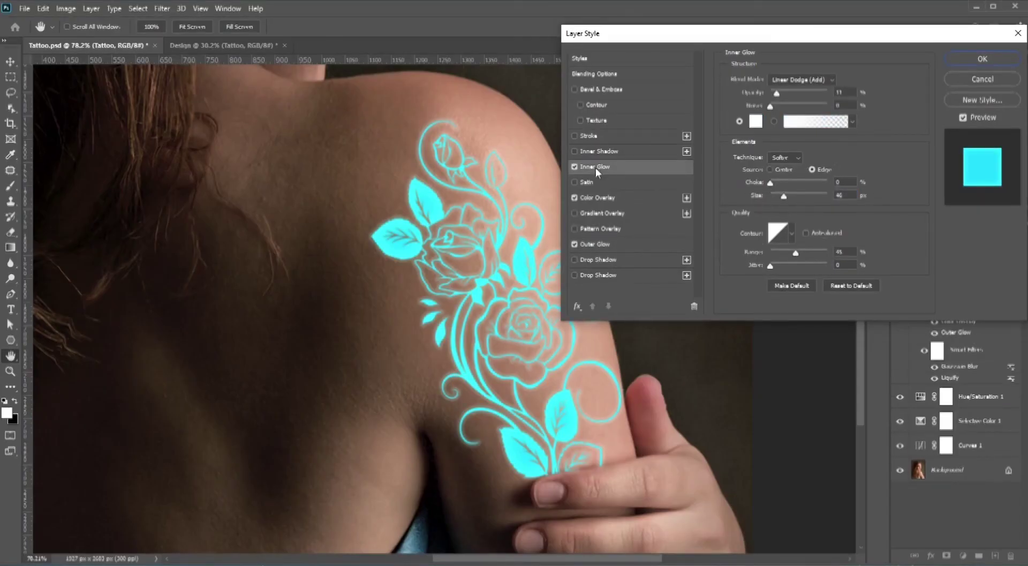
left_click(756, 121)
left_click(743, 388)
left_click(707, 314)
left_click(839, 311)
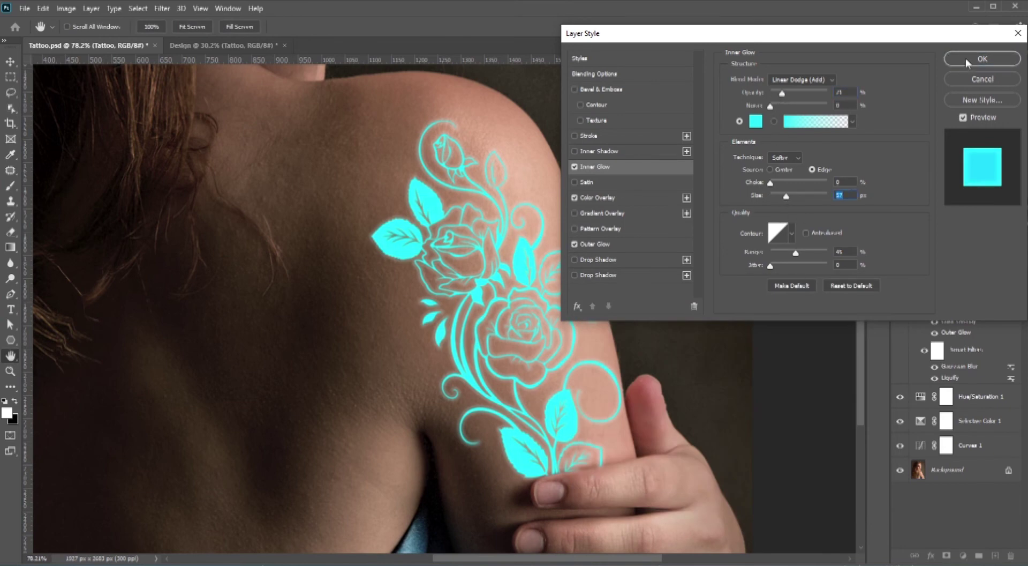
left_click(983, 58)
Create a new layer above the Tattoo layer and set its blend mode to Linear Dodge (Add).
key("ctrl+0")
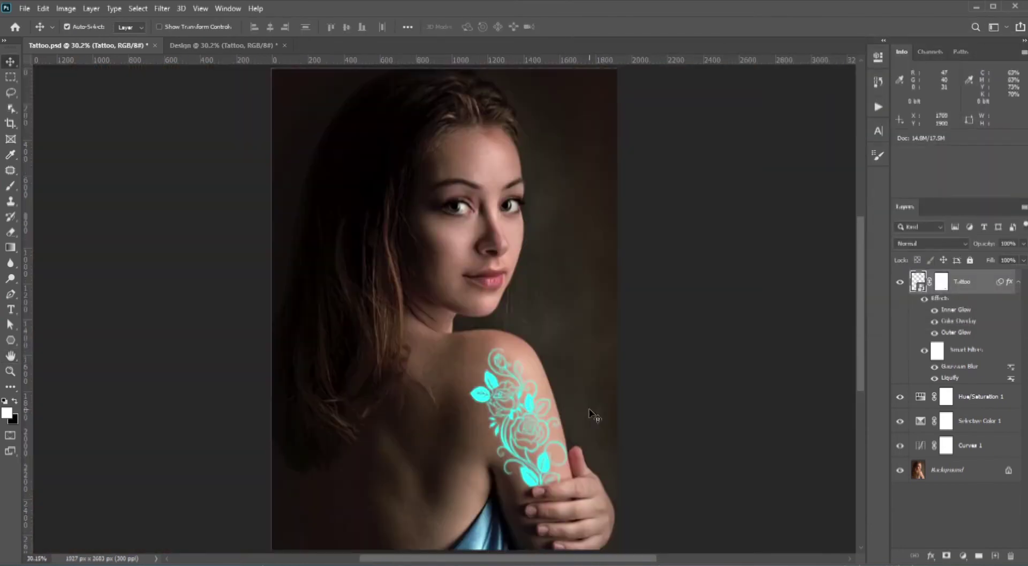
left_click(996, 556)
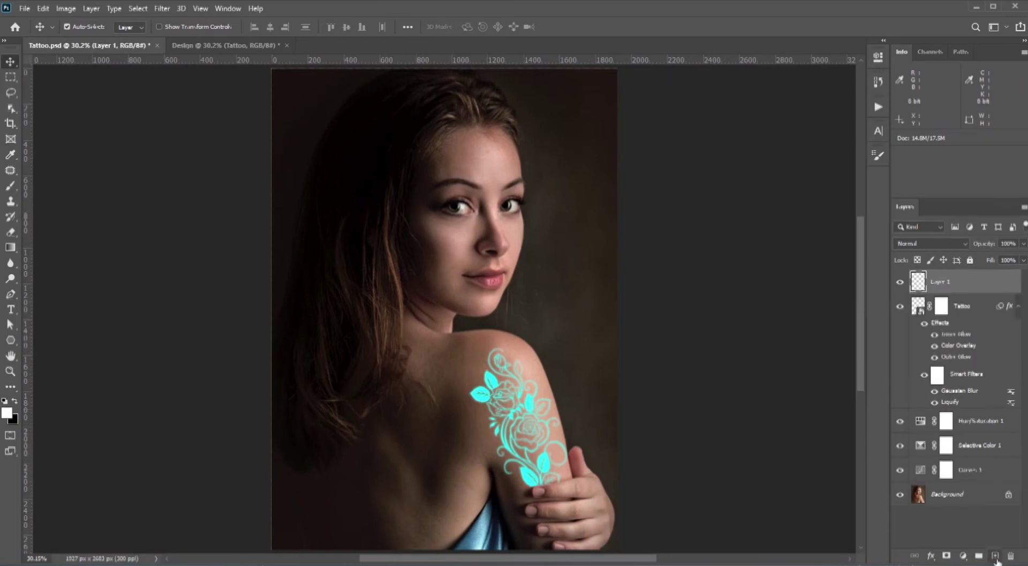
left_click(927, 243)
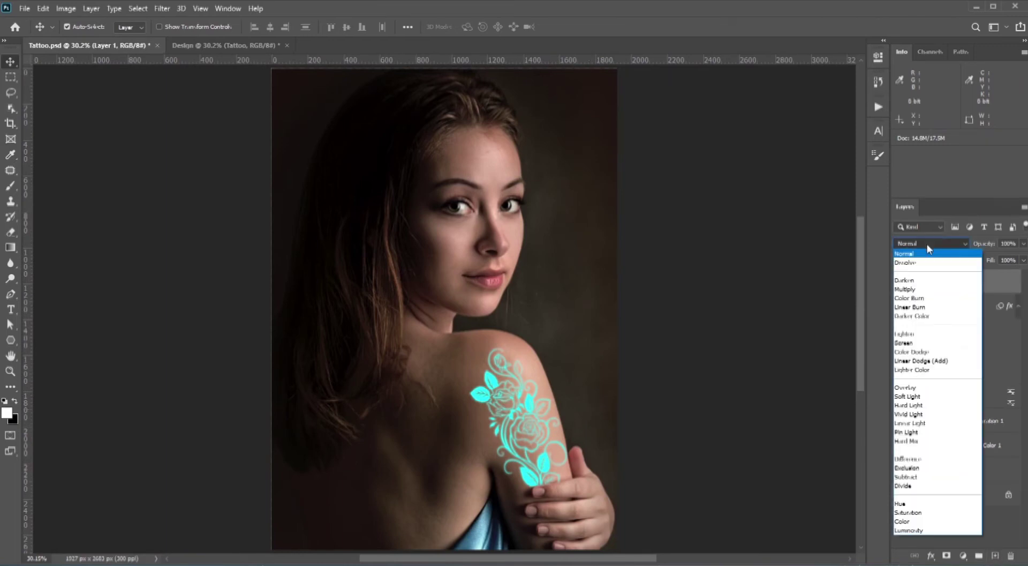
left_click(929, 362)
Sample the tattoo's cyan, darken it to teal, and paint a soft glow over the arm with a 1420 px brush at 10% flow.
key("b")
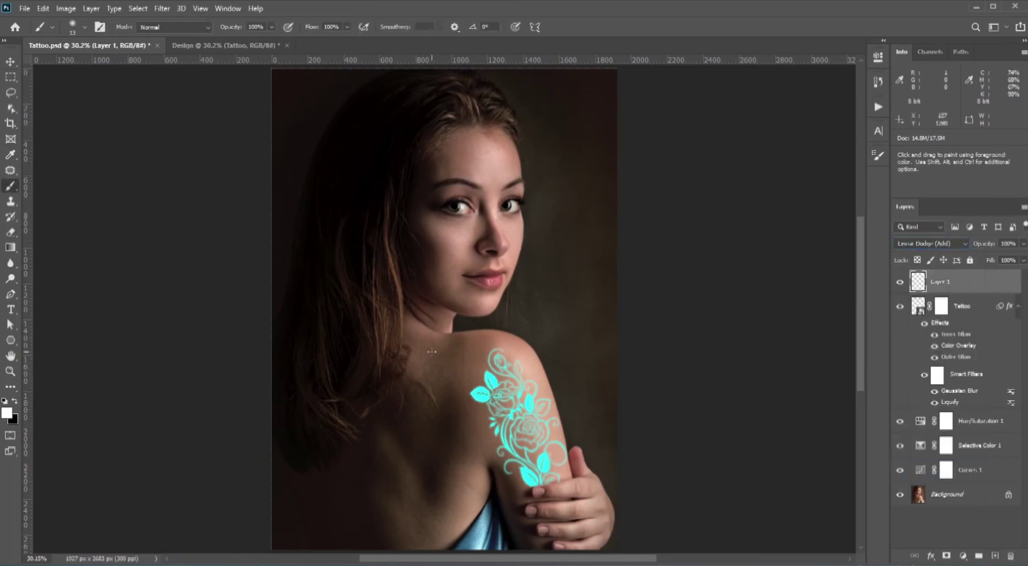
left_click(530, 475, "alt")
left_click(7, 413)
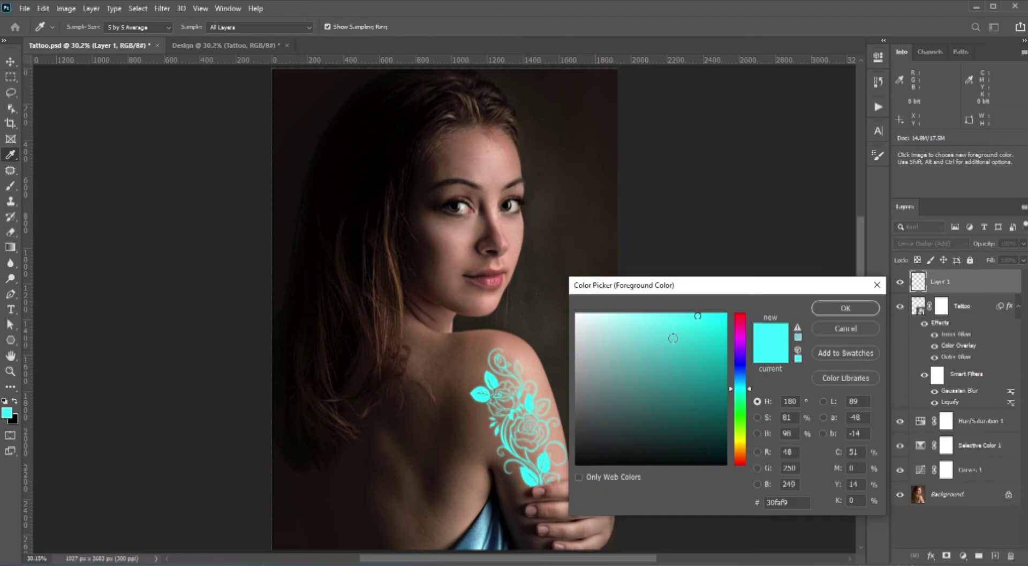
left_click_drag(676, 338, 732, 339)
left_click(844, 308)
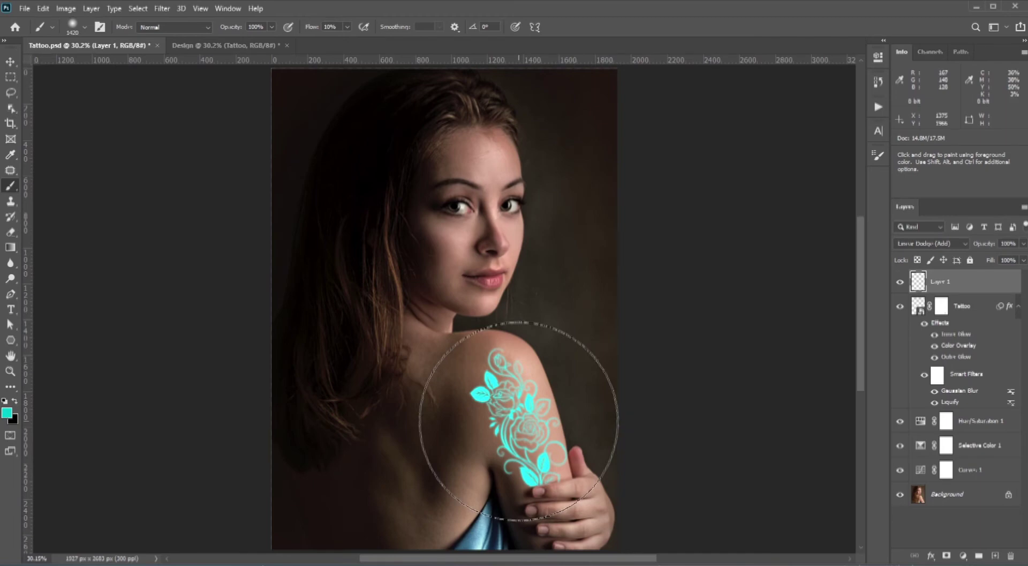
left_click(519, 421)
left_click(519, 420)
Add a second new layer on top and set its blend mode to Linear Dodge (Add).
scroll(543, 507, "up", 5)
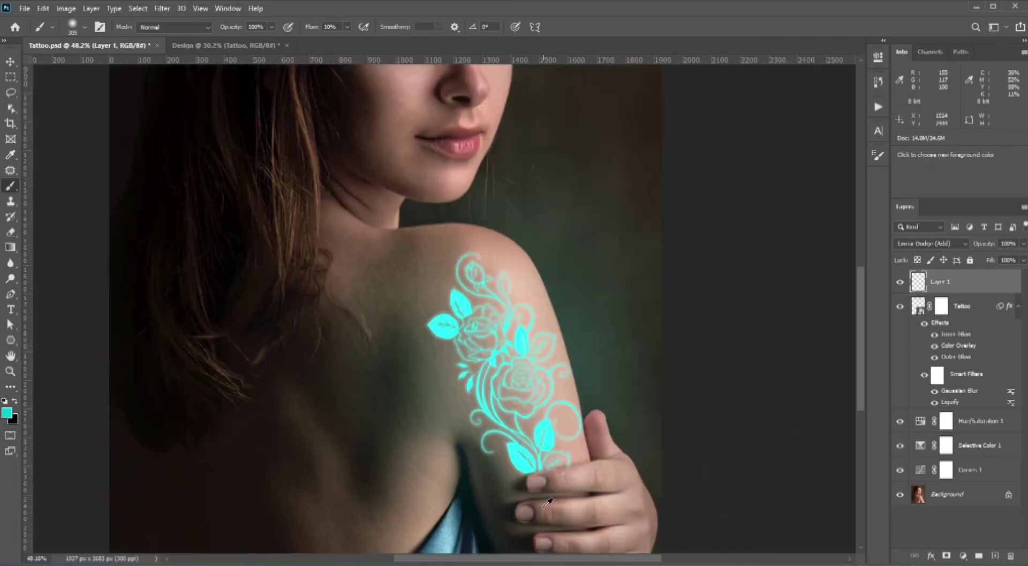
left_click_drag(565, 463, 550, 373)
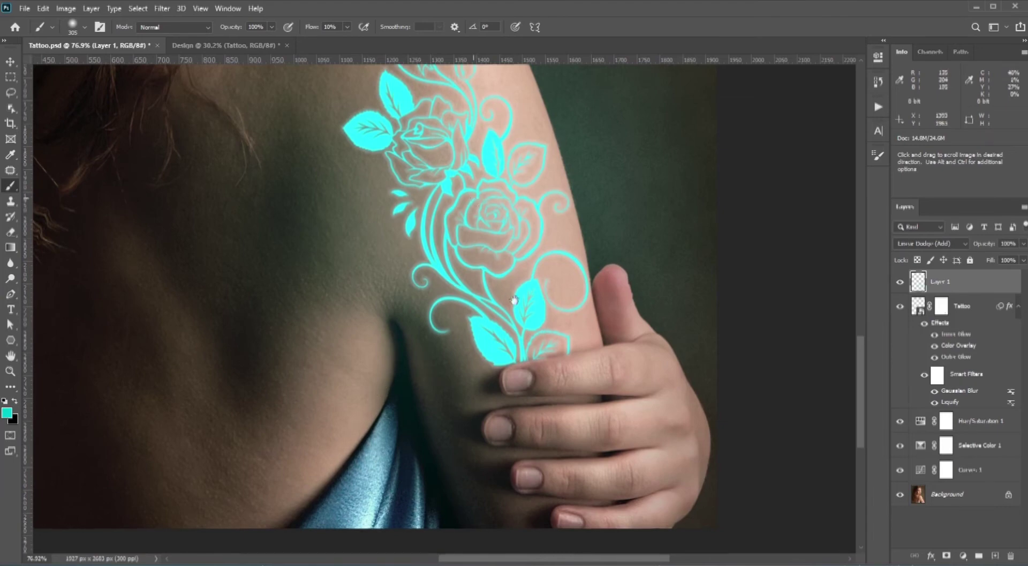
left_click_drag(531, 300, 575, 523)
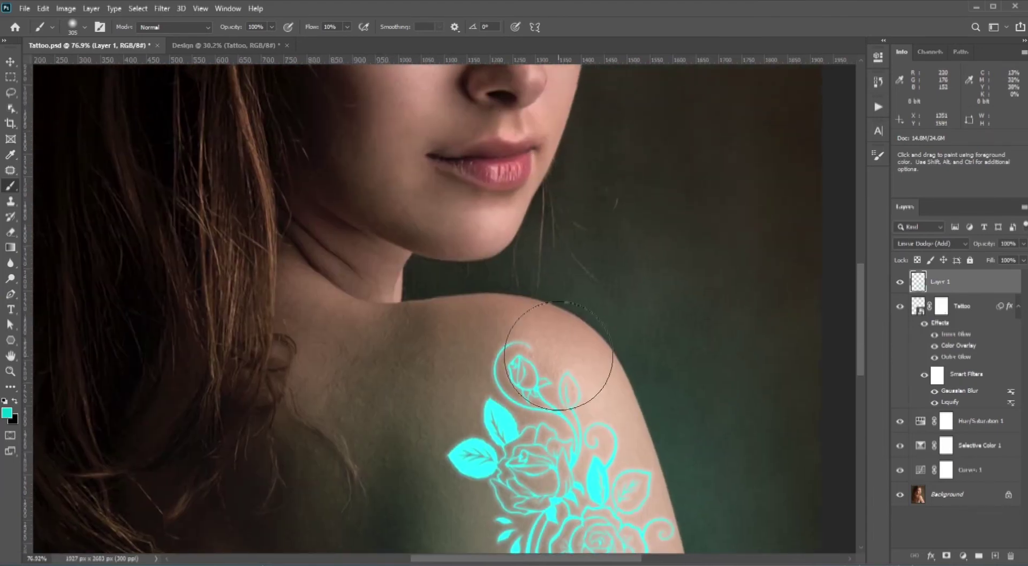
left_click(997, 556)
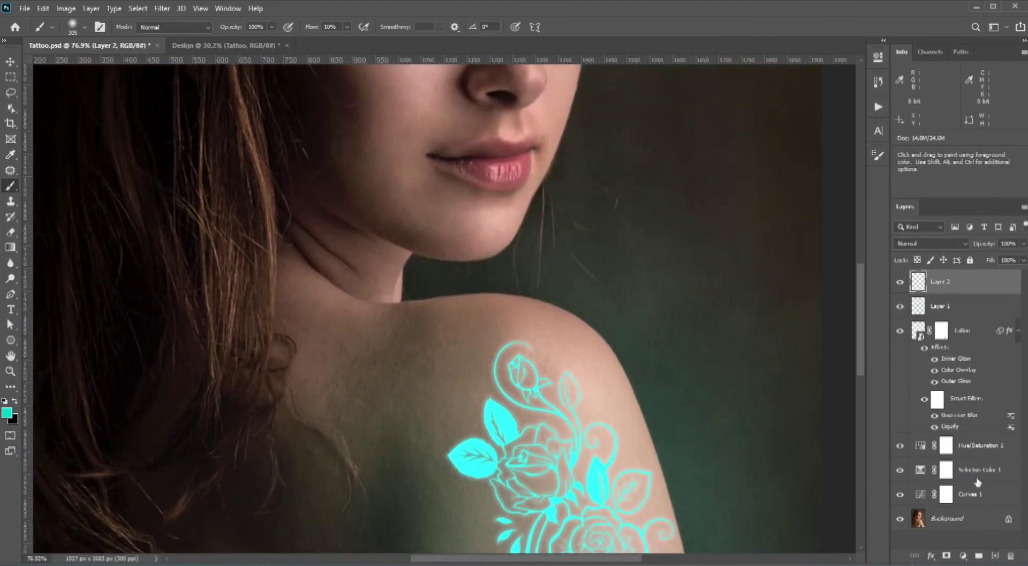
left_click(931, 243)
left_click(921, 361)
Brush teal reflected light at 2% flow onto the fingers, thumb, back, blue fabric and jawline, resizing the brush to fit.
left_click_drag(573, 334, 555, 334)
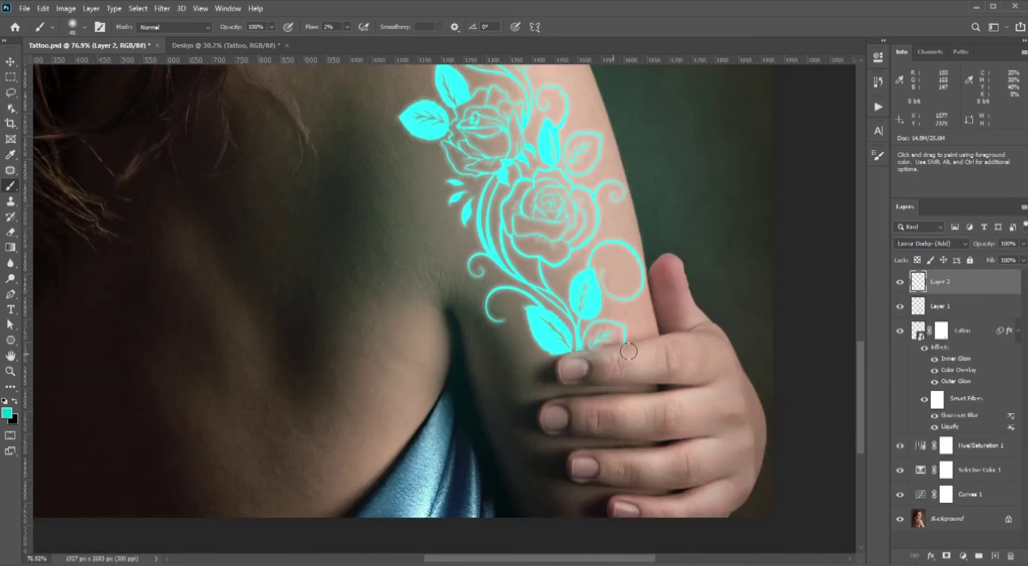
mouse_move(641, 360)
left_mouse_down()
mouse_move(602, 358)
mouse_move(682, 334)
mouse_move(678, 275)
left_mouse_up()
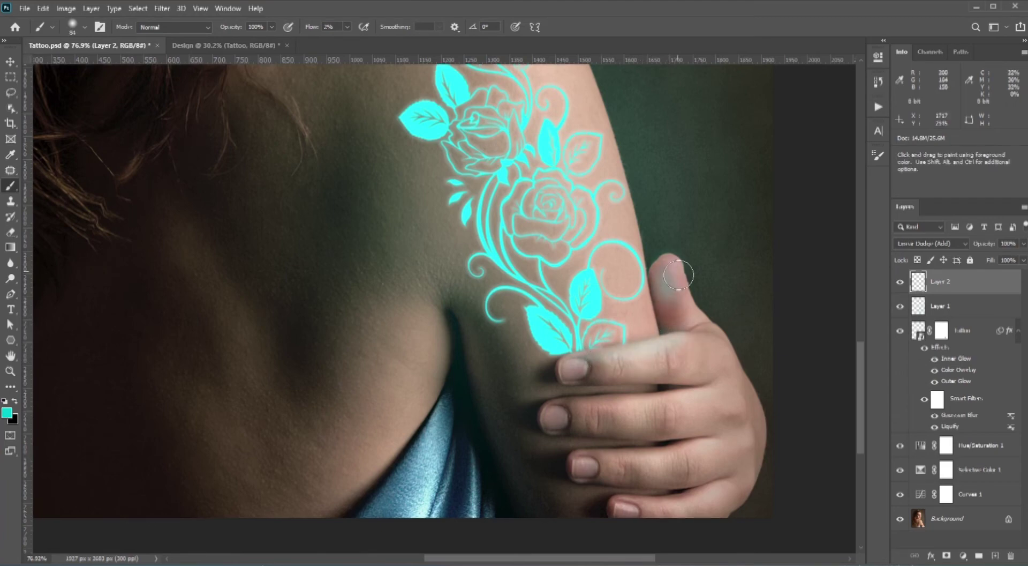
scroll(451, 369, "down", 1)
left_click_drag(450, 386, 280, 500)
left_click_drag(418, 236, 427, 479)
left_click_drag(427, 278, 420, 278)
scroll(482, 161, "up", 4)
left_click_drag(349, 210, 482, 229)
left_click_drag(387, 222, 324, 169)
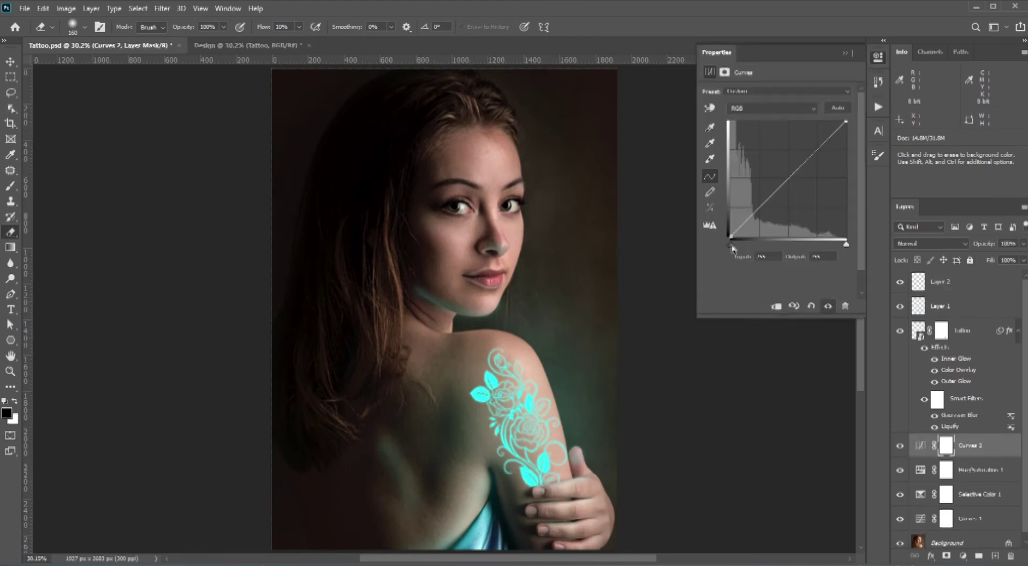
Deepen the shadows with the Curves black point, and add a Color Lookup layer using Moonlight.3DL at reduced opacity.
left_click_drag(745, 230, 742, 246)
left_click(964, 555)
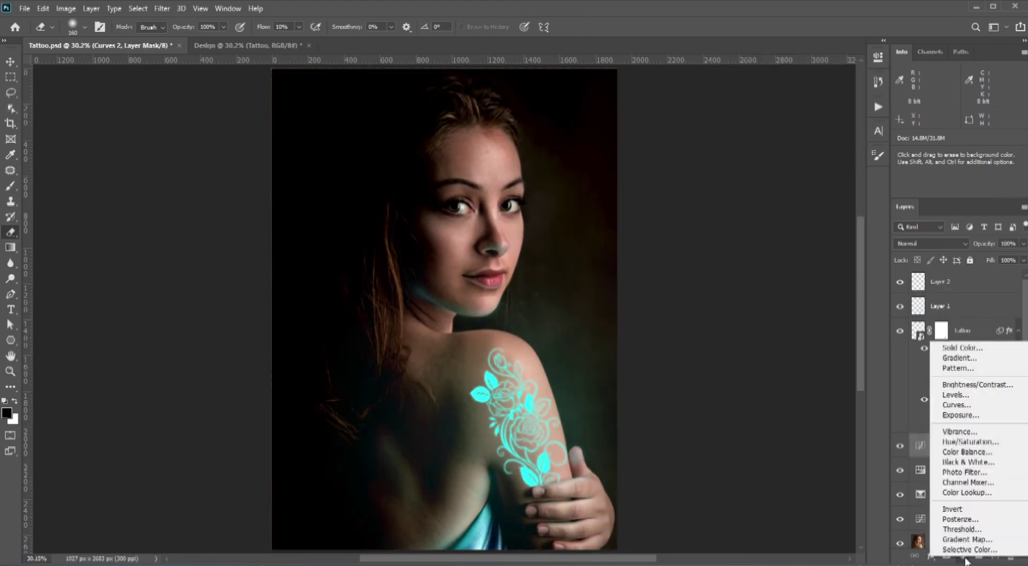
left_click(966, 492)
left_click(783, 94)
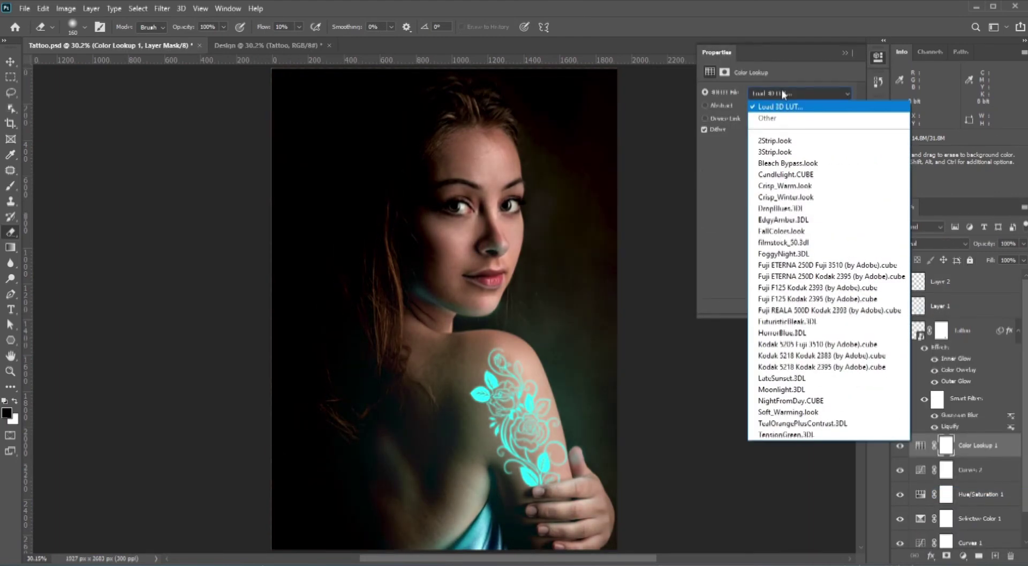
left_click(782, 389)
left_click_drag(983, 245, 958, 245)
Brush teal glow highlights onto the woman's face and hair.
key("b")
left_click(461, 217)
left_click(461, 229)
mouse_move(459, 247)
left_mouse_down()
mouse_move(441, 166)
mouse_move(489, 234)
mouse_move(420, 271)
mouse_move(464, 138)
mouse_move(413, 388)
mouse_move(441, 142)
mouse_move(492, 409)
mouse_move(547, 471)
mouse_move(433, 418)
mouse_move(534, 176)
left_mouse_up()
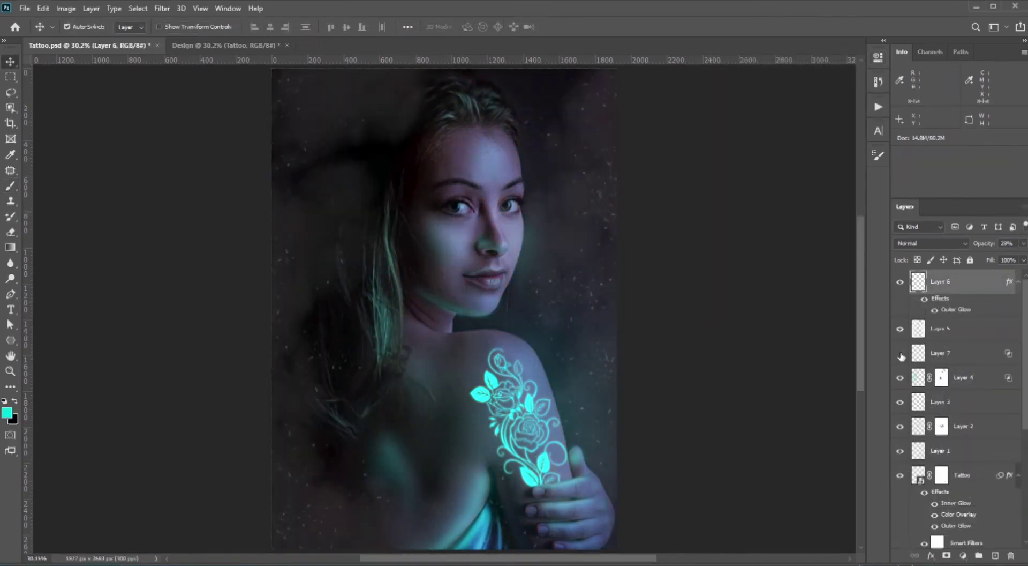
Stamp all visible layers into a new top layer and convert it to a Smart Object.
left_click(901, 329)
left_click(900, 329)
key("ctrl+alt+shift+e")
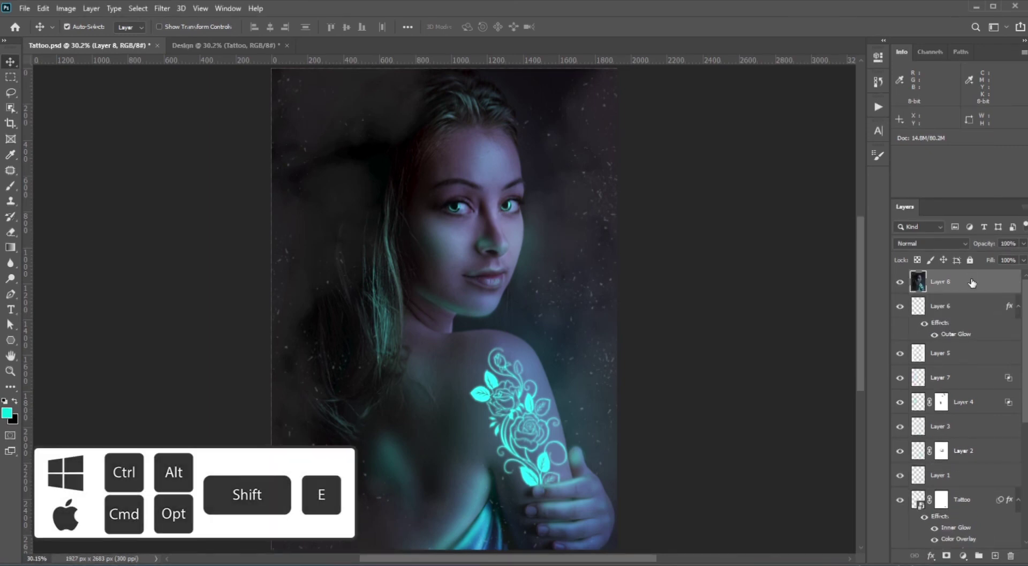
right_click(971, 282)
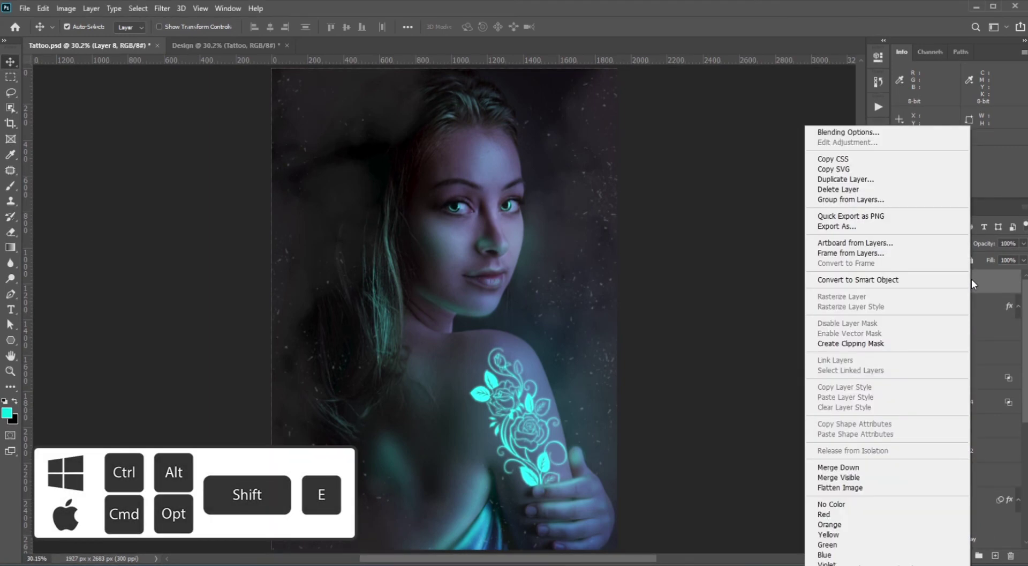
left_click(941, 279)
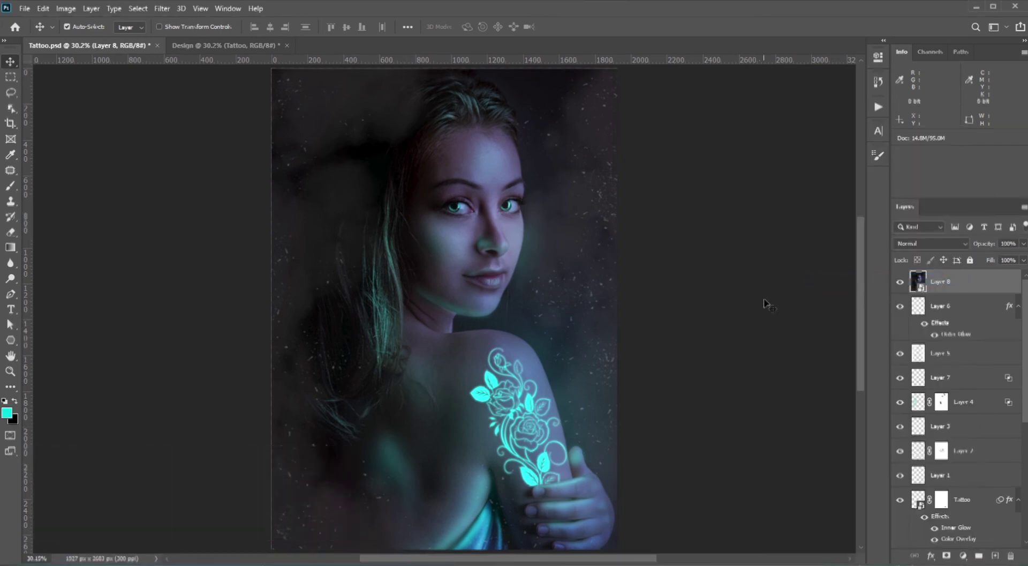
Apply the Camera Raw Filter to the merged layer with Temperature -8, Tint -12, Exposure +0.30, Contrast +9 and Highlights +24.
left_click(161, 8)
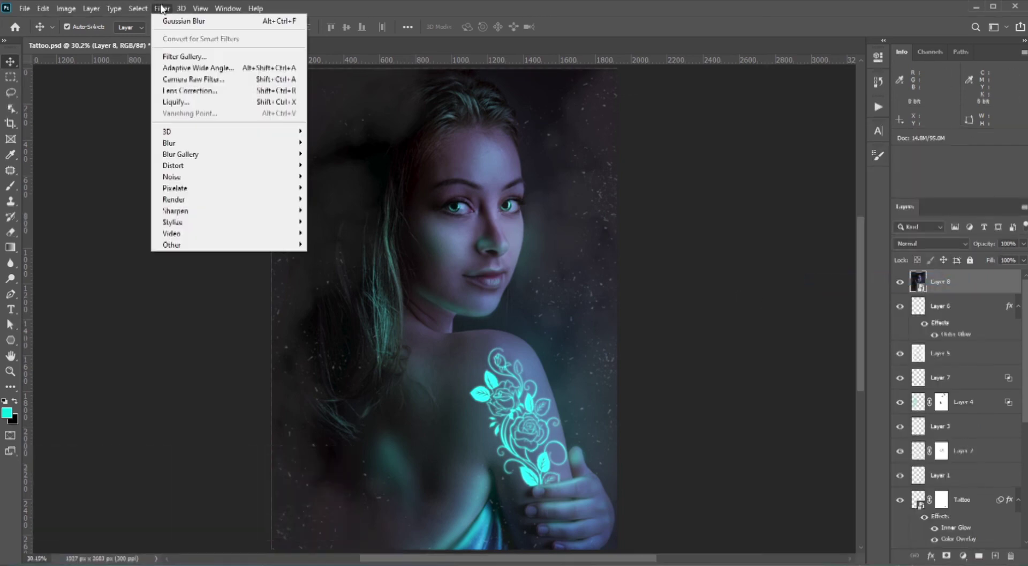
left_click(198, 79)
left_click(749, 189)
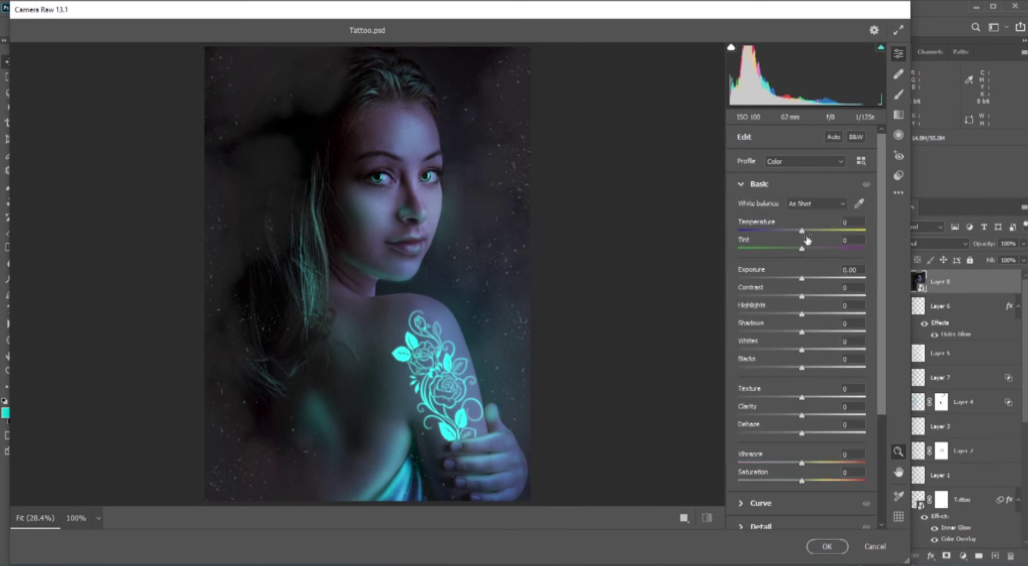
left_click_drag(802, 248, 807, 280)
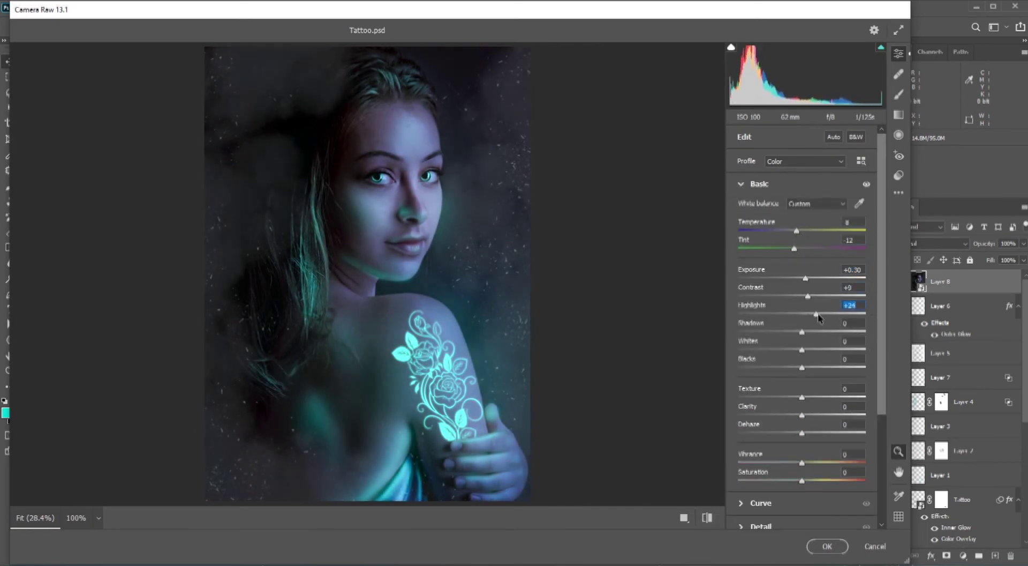